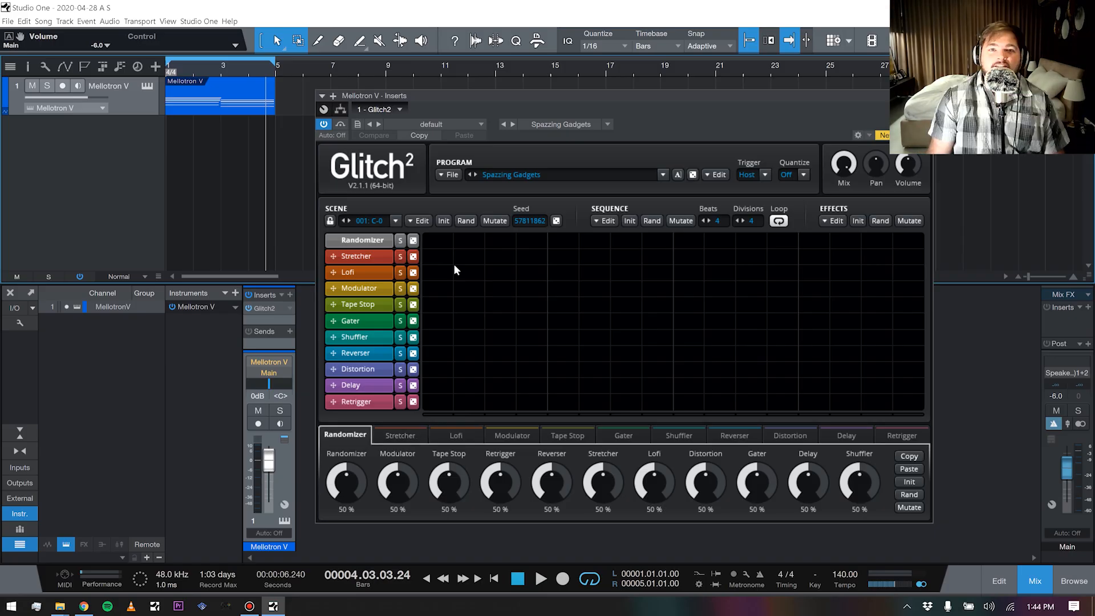
Place single-step blocks in the first two sequencer steps of the Stretcher, Lofi and Modulator rows.
left_click(438, 256)
left_click(440, 273)
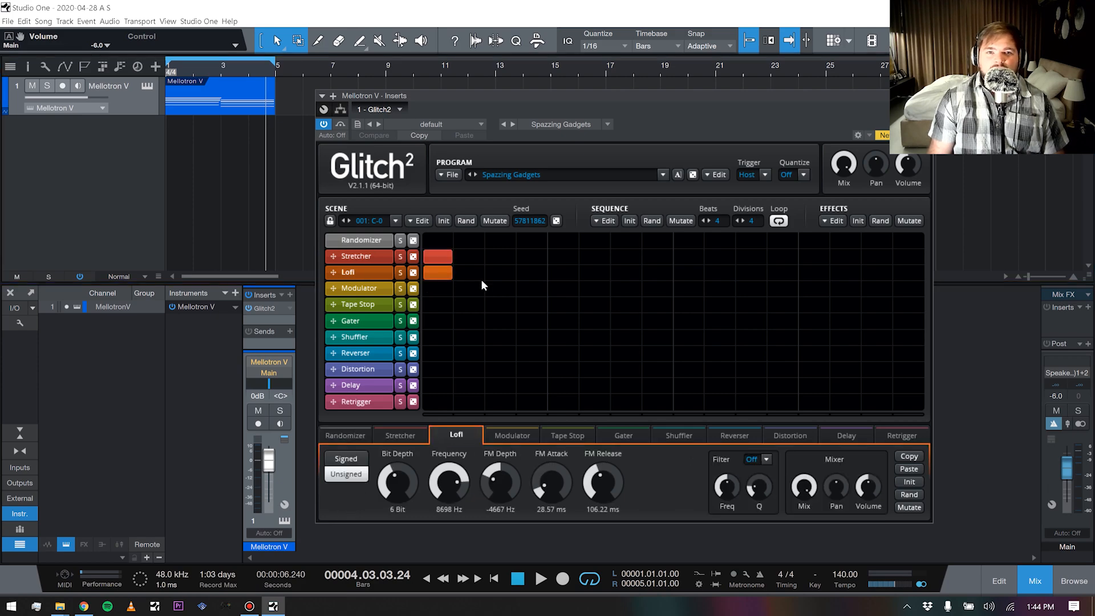
left_click(444, 290)
left_click(464, 289)
left_click(471, 274)
left_click(472, 255)
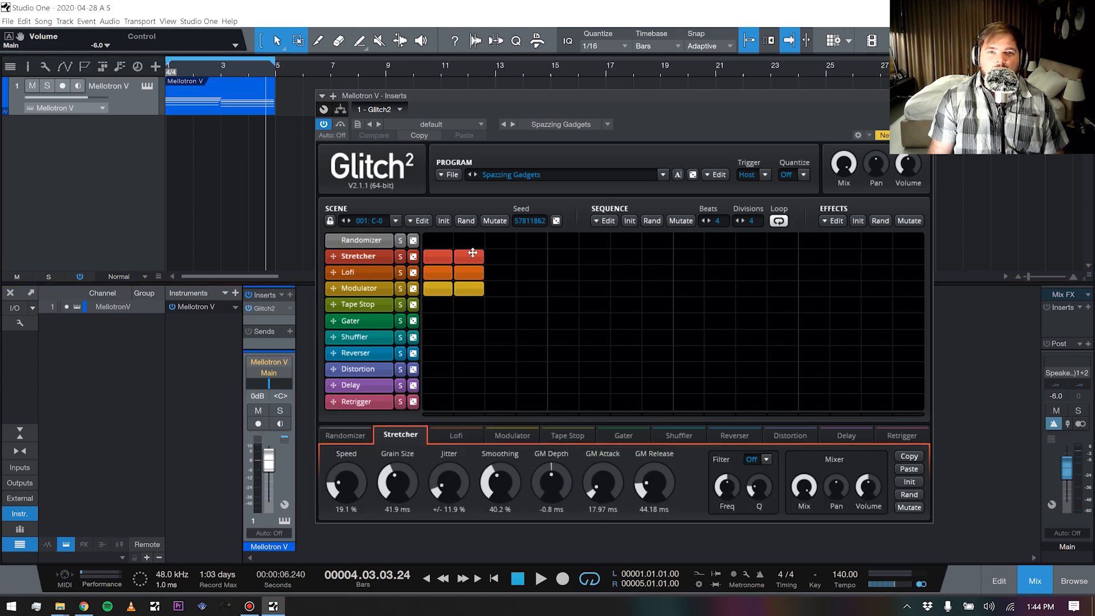
Remove all six blocks from the Stretcher, Lofi and Modulator rows so the sequencer grid is empty.
right_click(472, 255)
right_click(440, 271)
right_click(434, 260)
right_click(468, 273)
right_click(437, 288)
right_click(469, 289)
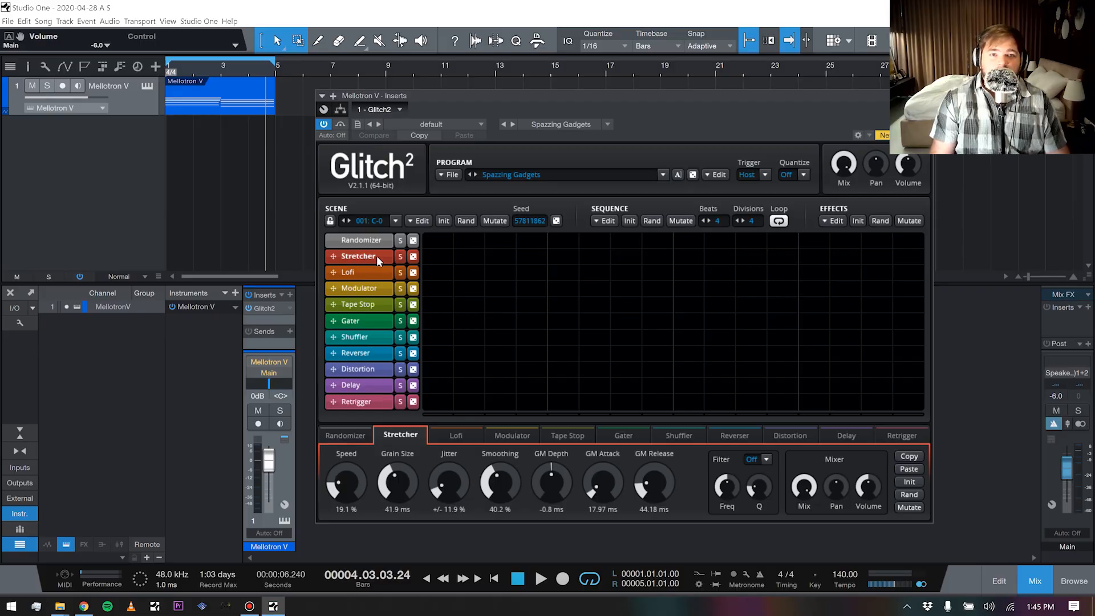
Look through the settings of each effect from Lofi down to Retrigger, and return to the Stretcher settings.
left_click(365, 272)
left_click(358, 292)
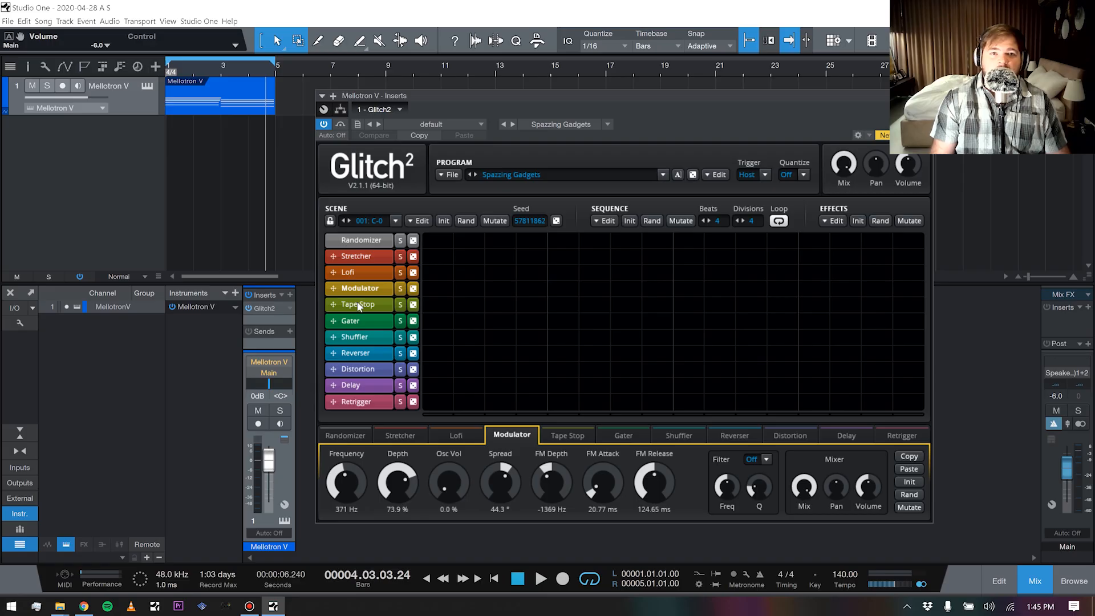
left_click(359, 307)
left_click(361, 321)
left_click(365, 337)
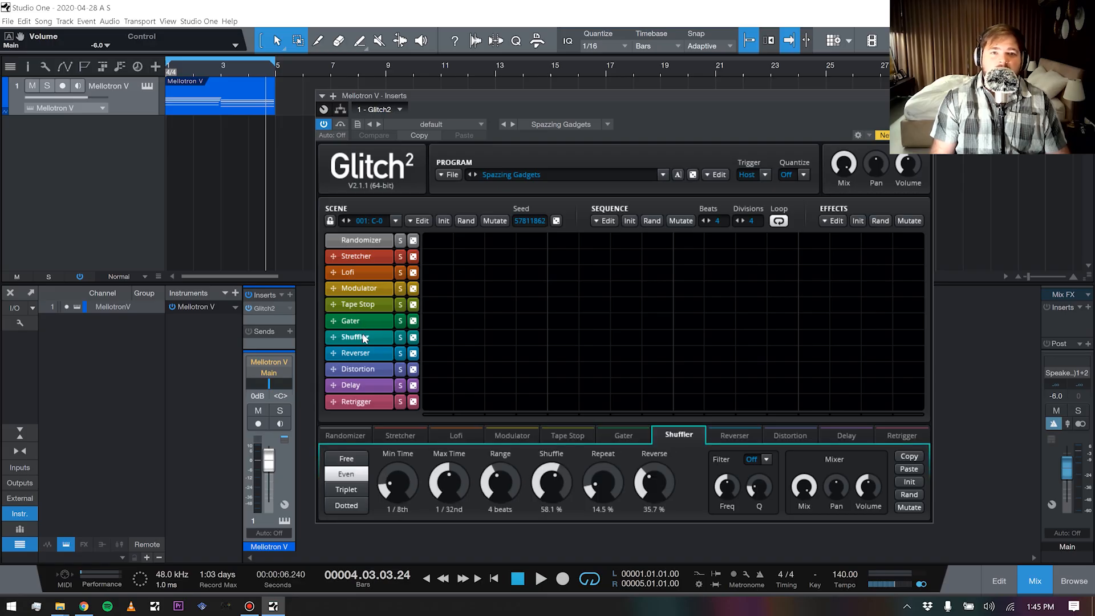
left_click(367, 356)
left_click(366, 373)
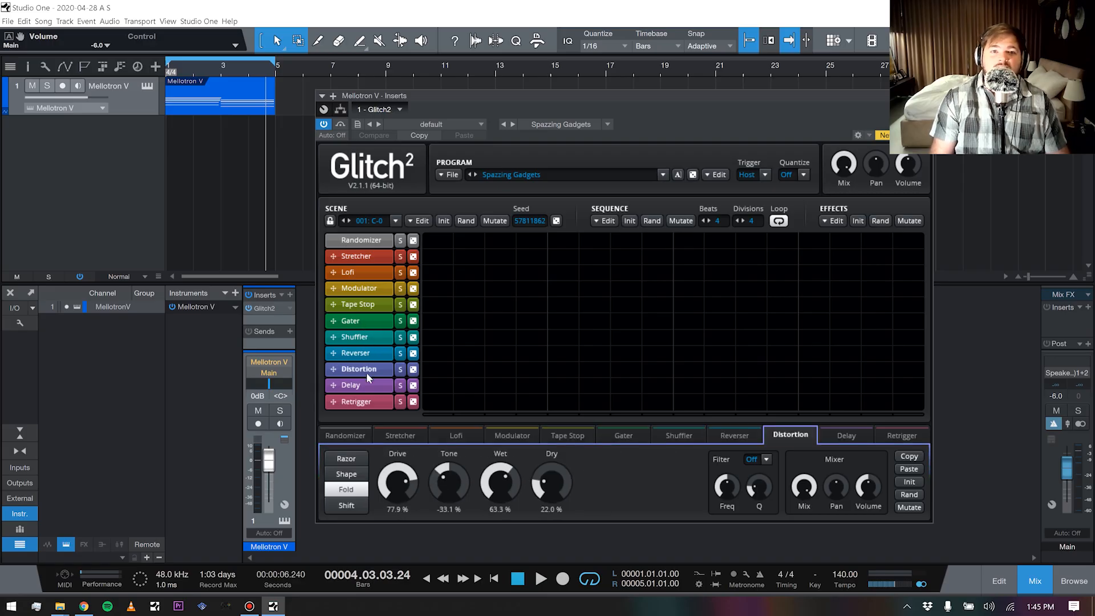
left_click(363, 384)
left_click(360, 402)
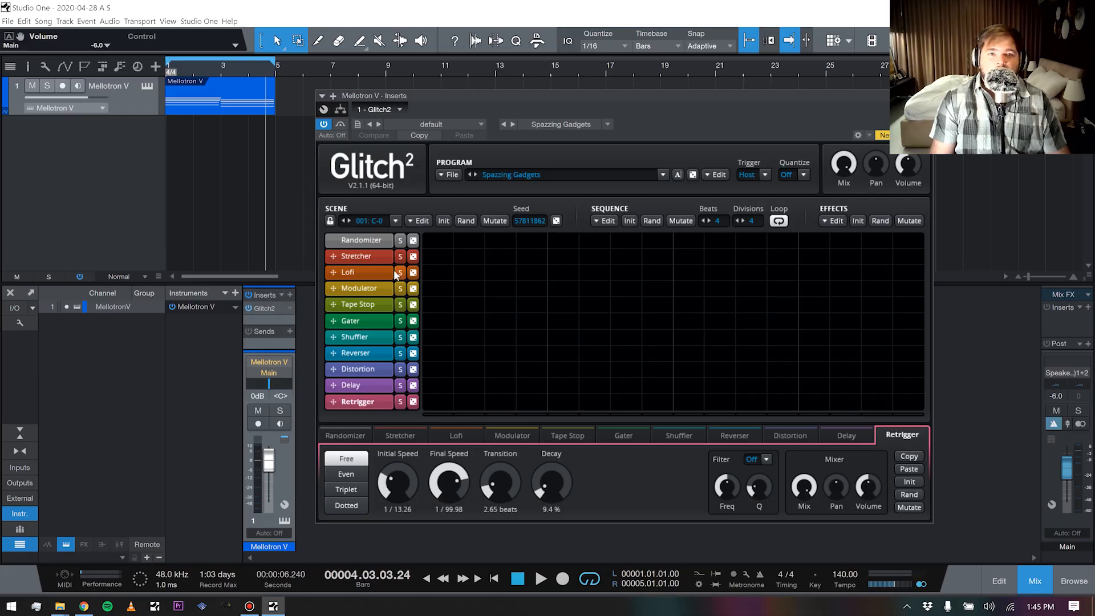
left_click(363, 258)
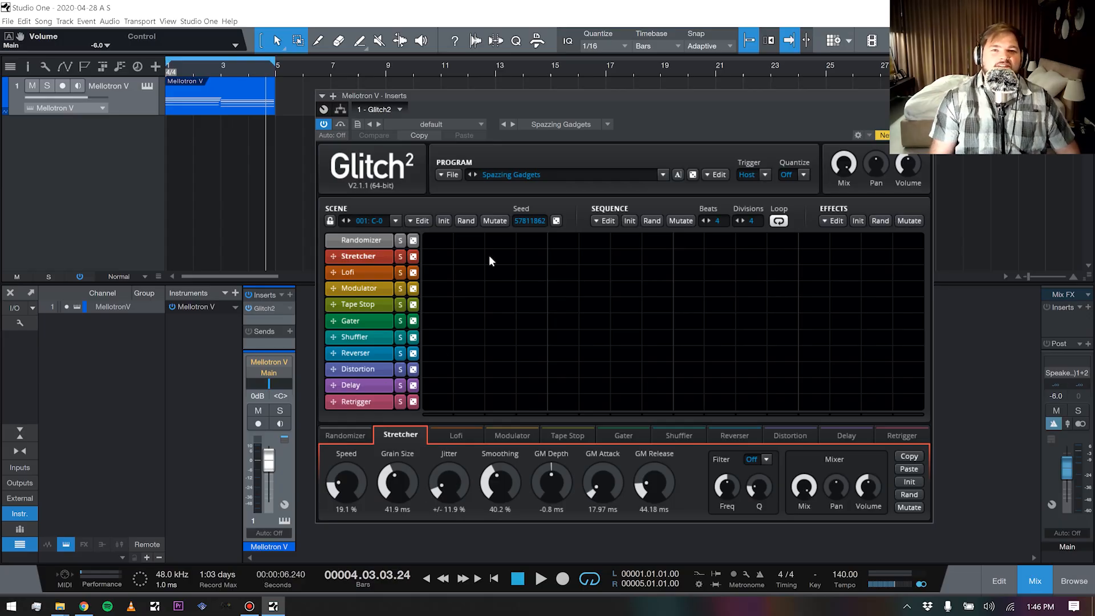
Draw overlapping multi-step blocks in the Stretcher, Lofi and Modulator rows, and clear them from the grid again.
mouse_move(495, 264)
left_mouse_down()
mouse_move(532, 255)
mouse_move(638, 290)
left_mouse_up()
left_click(557, 289)
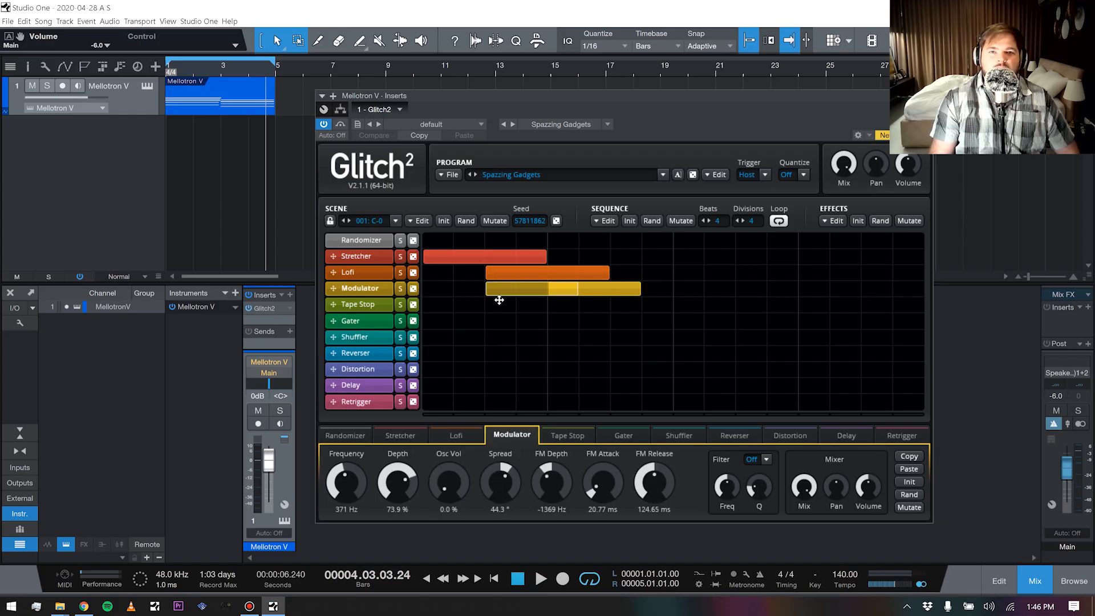
right_click(620, 290)
right_click(540, 273)
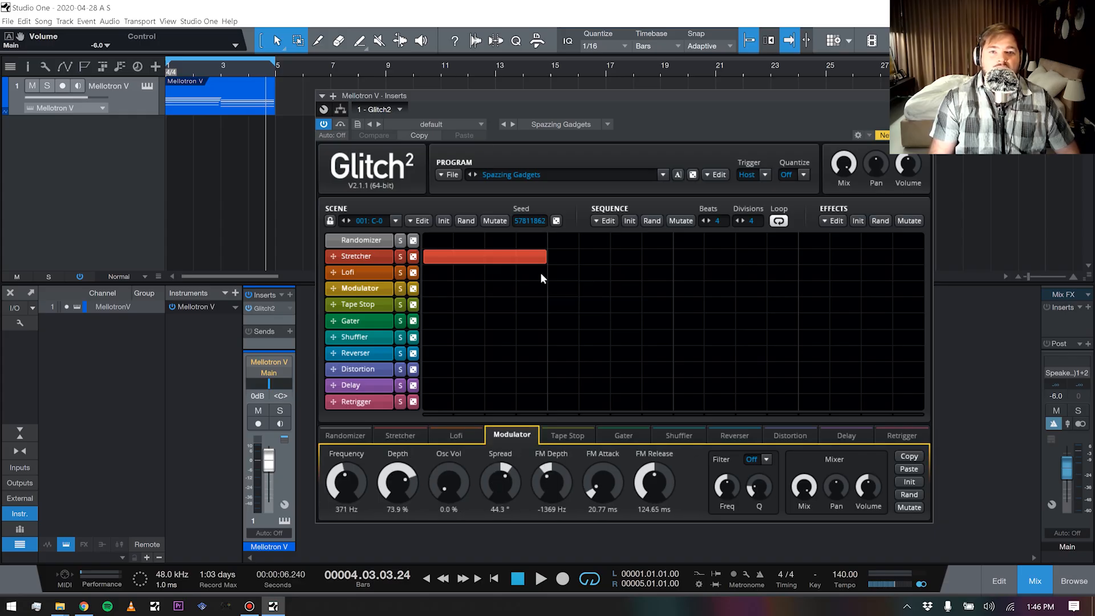
right_click(486, 254)
Place Stretcher blocks on steps 1 and 4 and join the Lofi blocks on steps 2 and 3 into one.
left_click(437, 256)
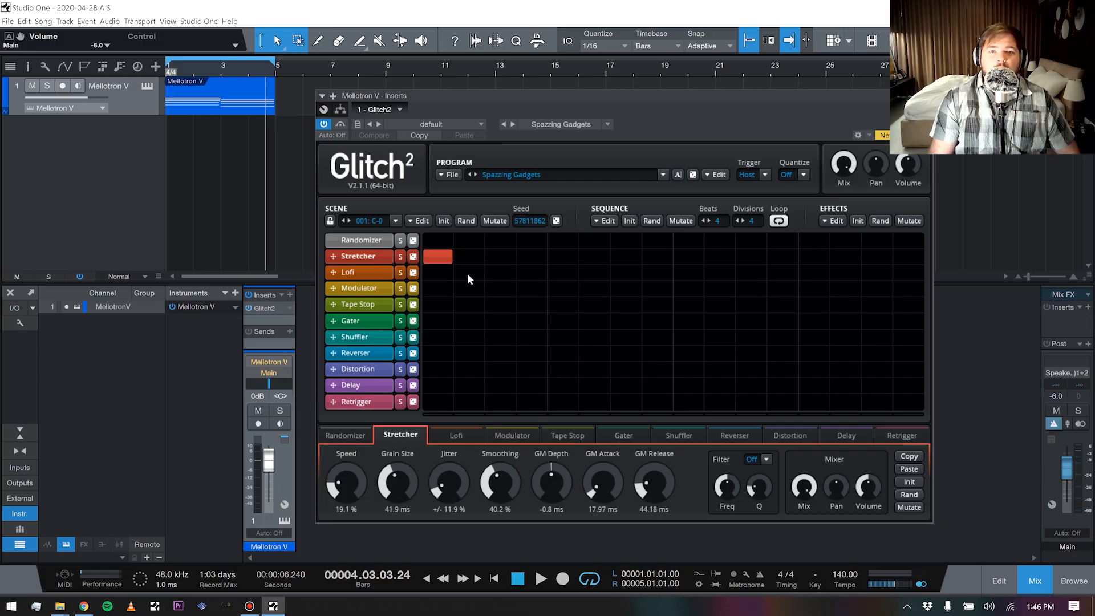
left_click_drag(467, 272, 500, 273)
left_click(521, 257)
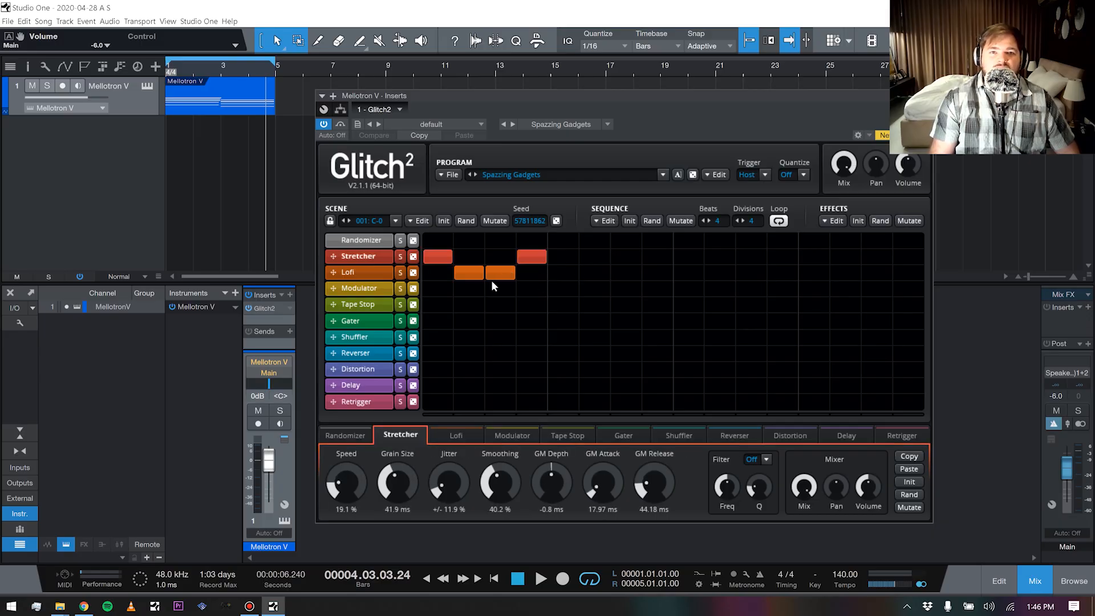
left_click_drag(483, 278, 515, 274)
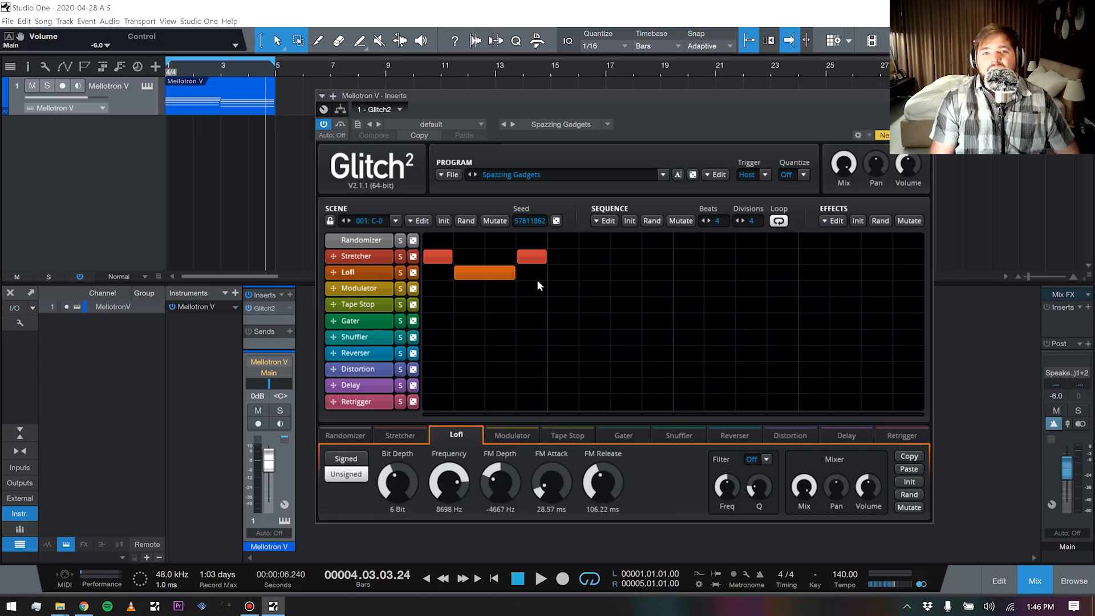
Delete the two Stretcher blocks and the joined Lofi block from the sequencer grid.
right_click(523, 261)
right_click(480, 273)
right_click(441, 253)
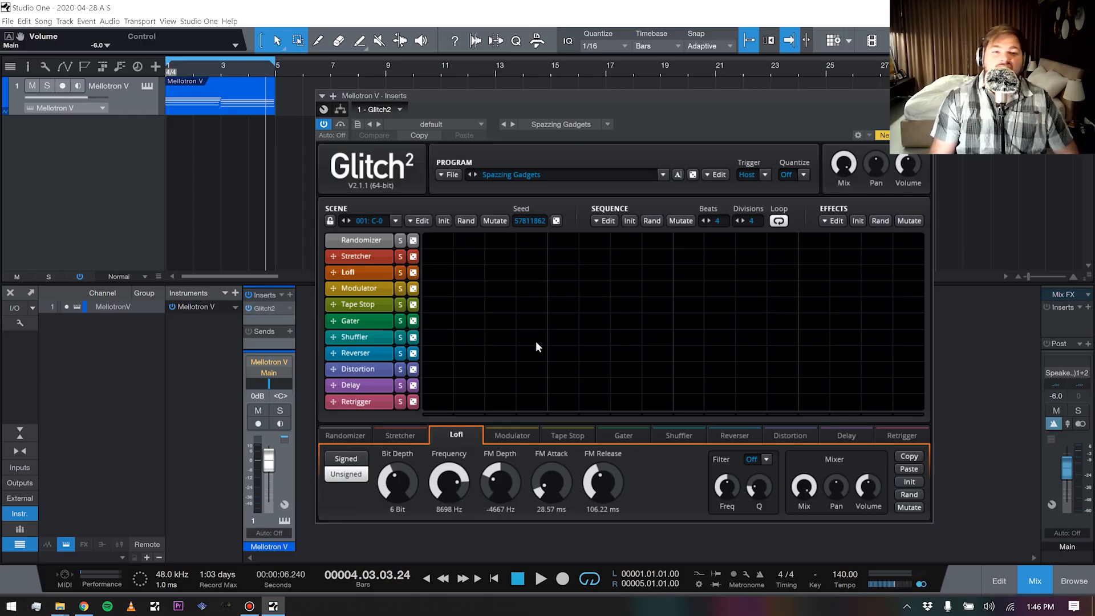
Examine the parameters of the Stretcher, Lofi, Modulator, Tape Stop, Gater, Shuffler and Retrigger effects.
left_click(377, 258)
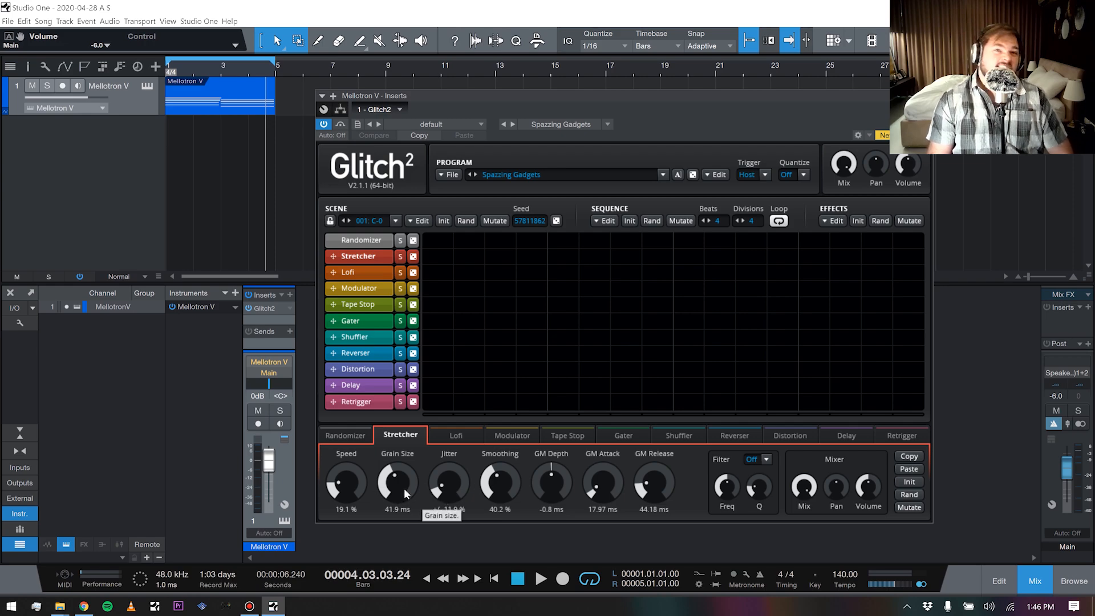
left_click(361, 277)
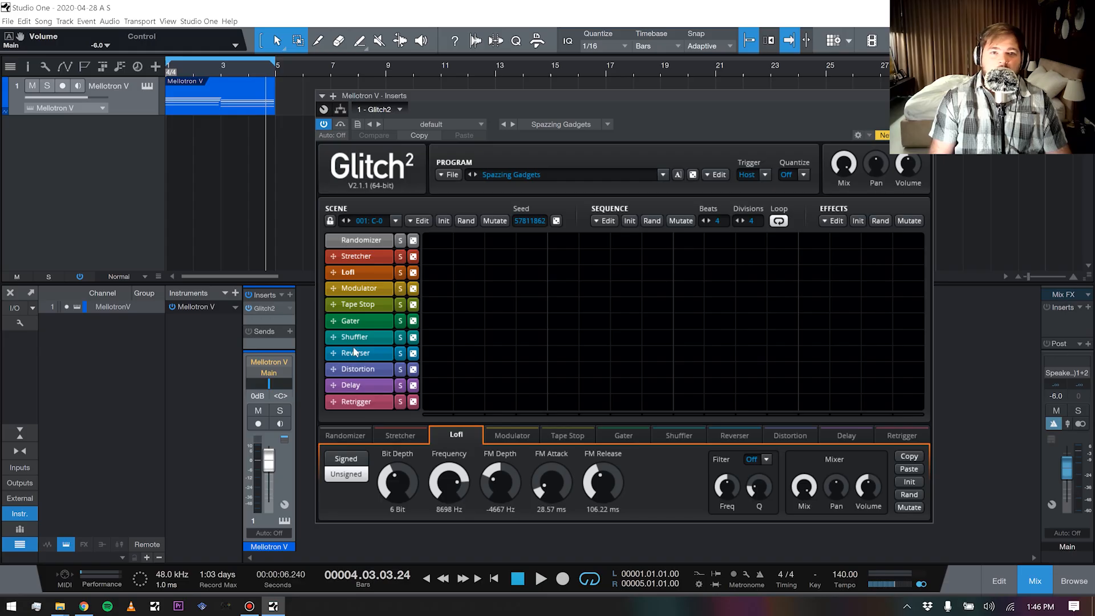
left_click(371, 288)
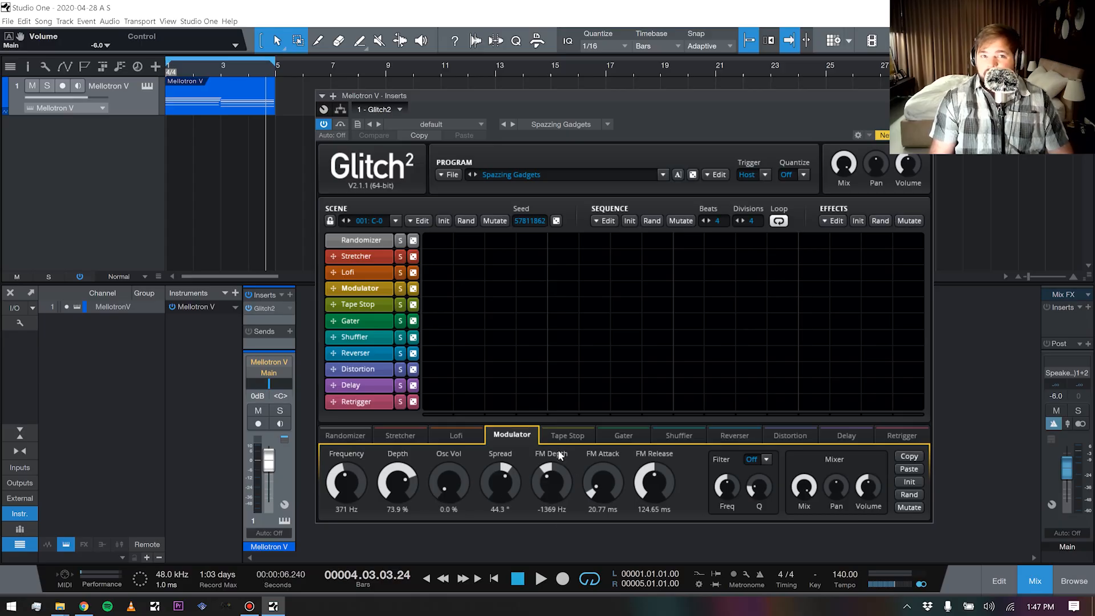
left_click(362, 307)
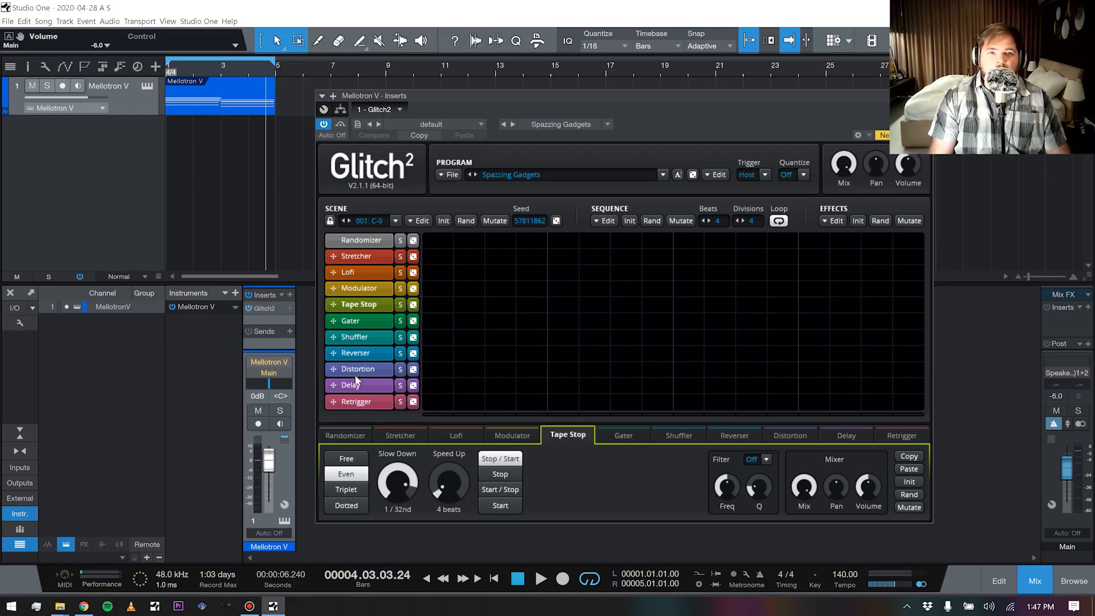
left_click(351, 322)
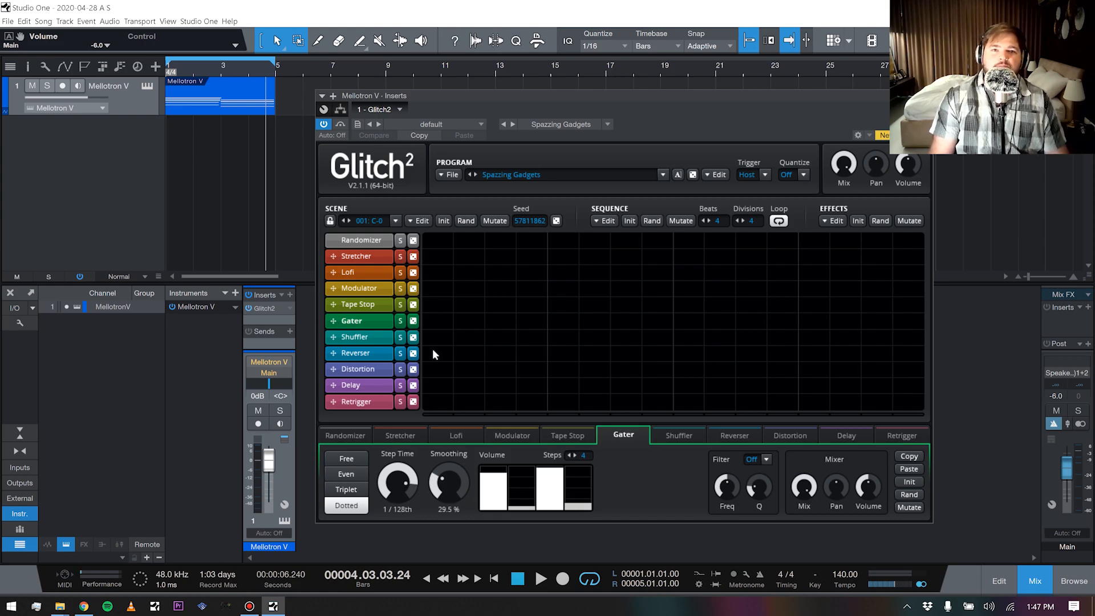
left_click(372, 334)
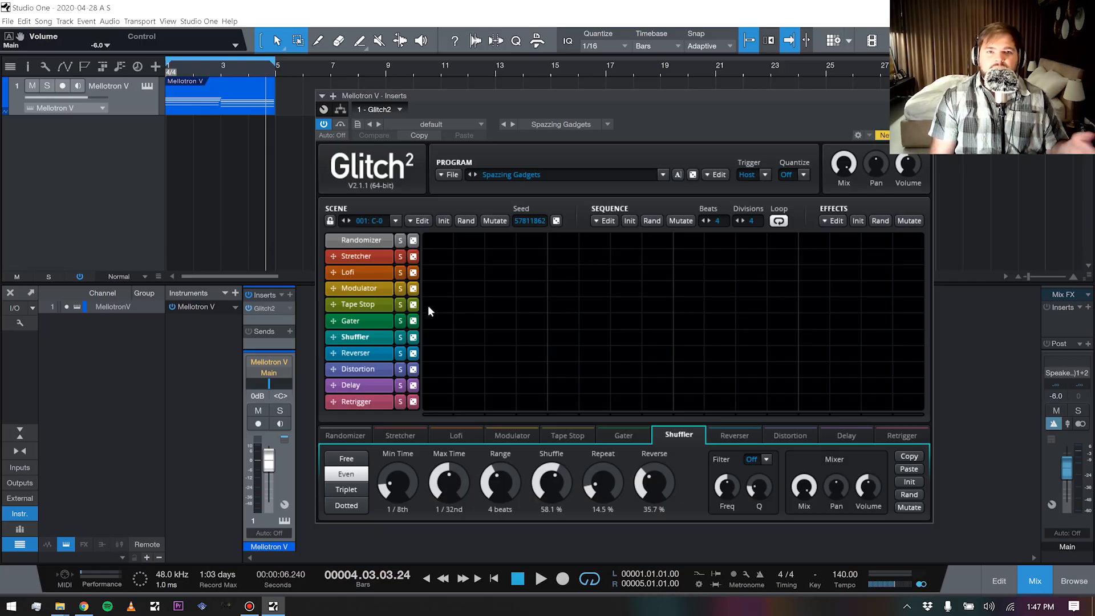
left_click(902, 433)
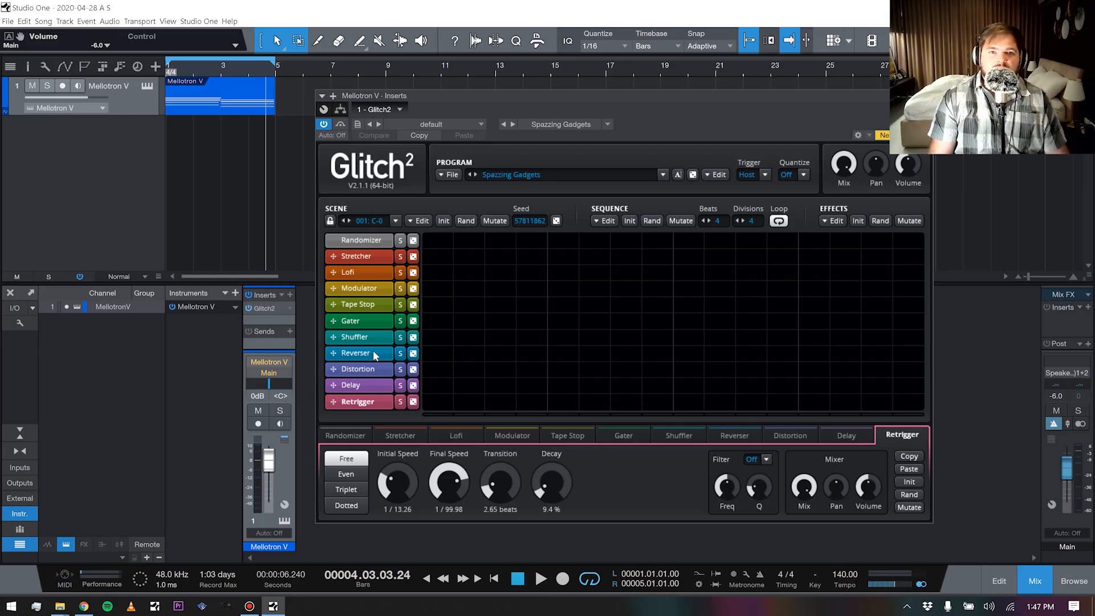
Try the Shuffler's Free timing mode, return it to Even, and set its Min Time to 1/16th.
left_click(354, 336)
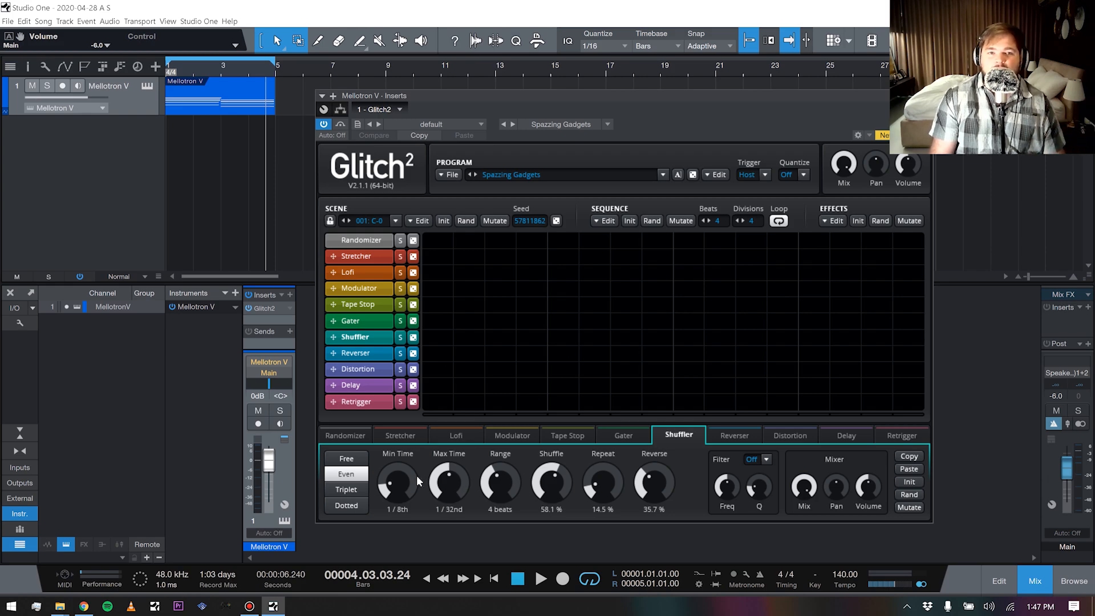
left_click(354, 462)
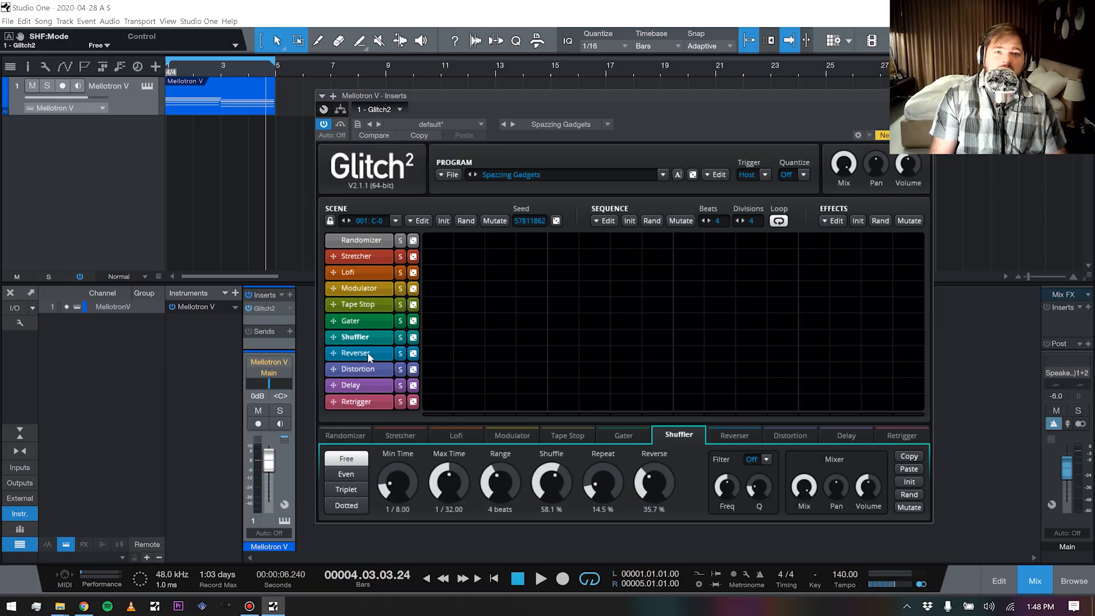
left_click(349, 474)
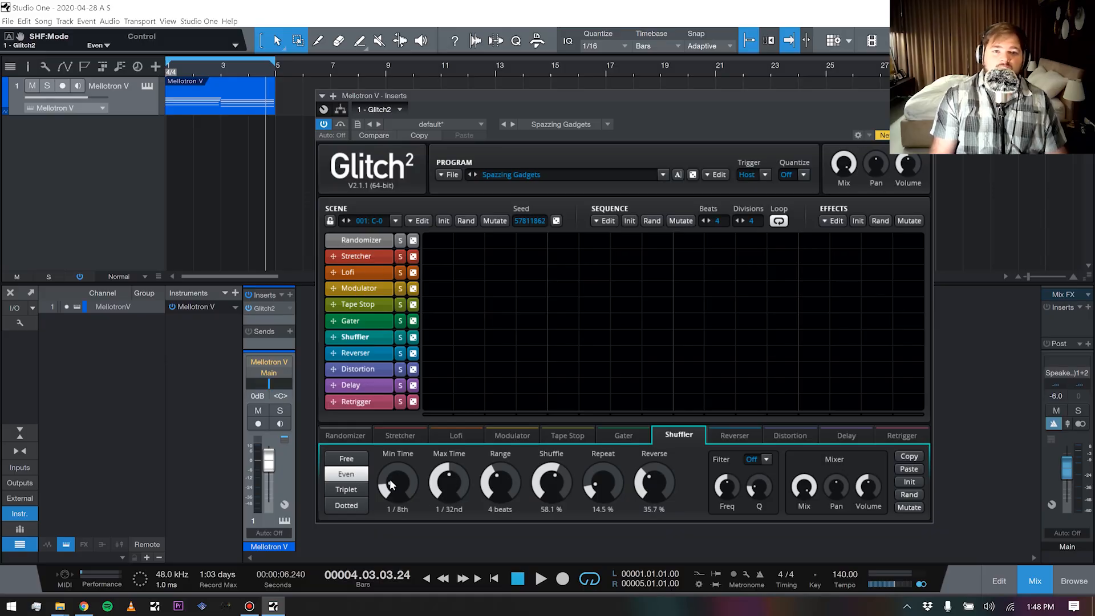
mouse_move(397, 482)
left_mouse_down()
mouse_move(402, 505)
mouse_move(401, 465)
left_mouse_up()
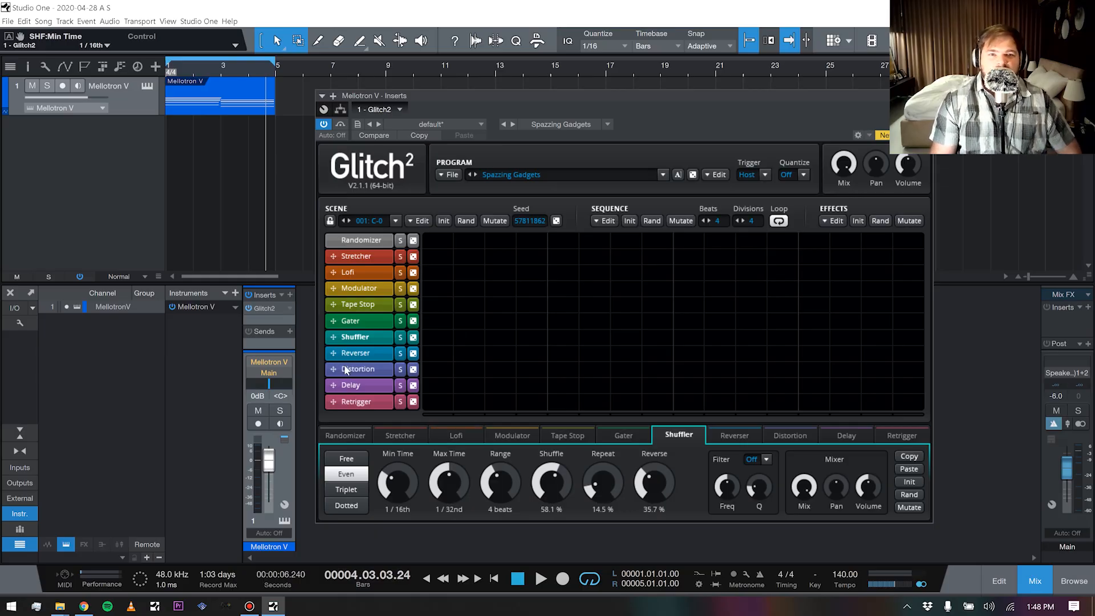
View the Reverser settings, try the Shape and Shift types of the Distortion effect, and return it to Fold.
left_click(356, 354)
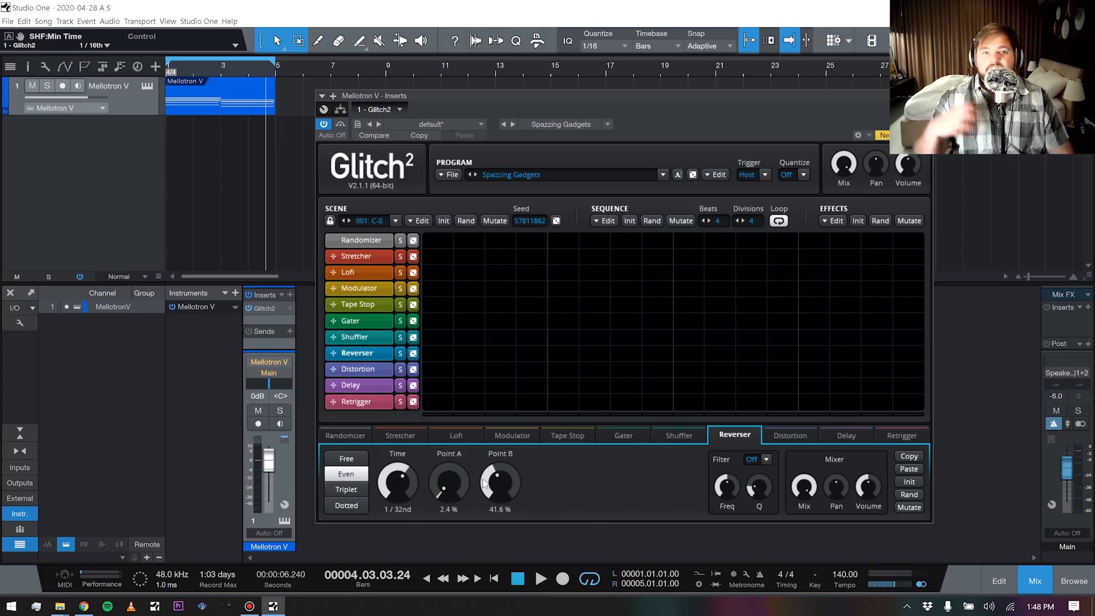
left_click(372, 374)
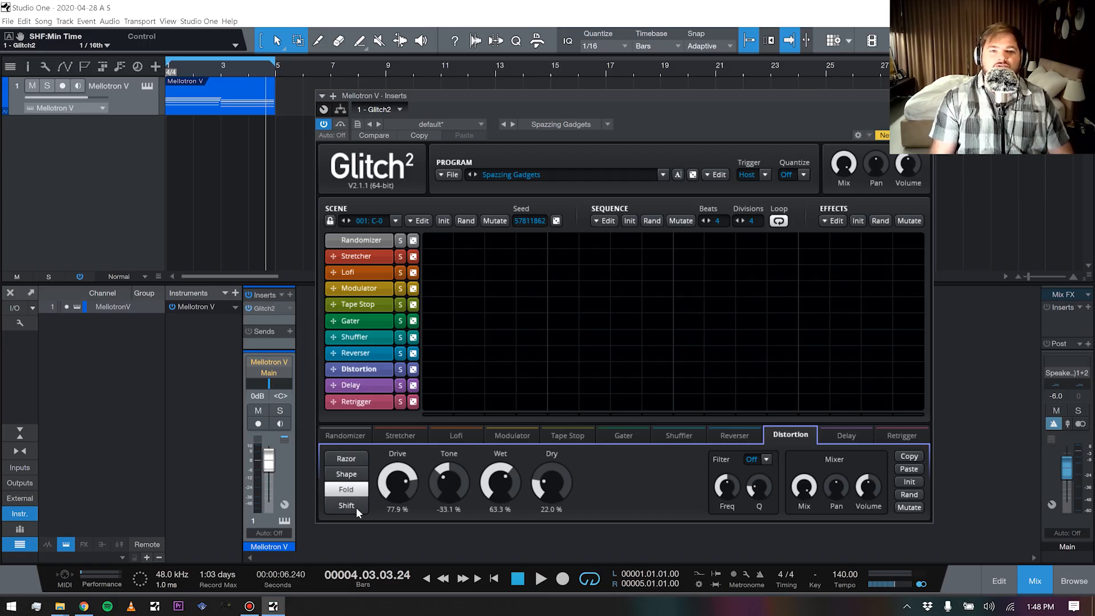
left_click(358, 472)
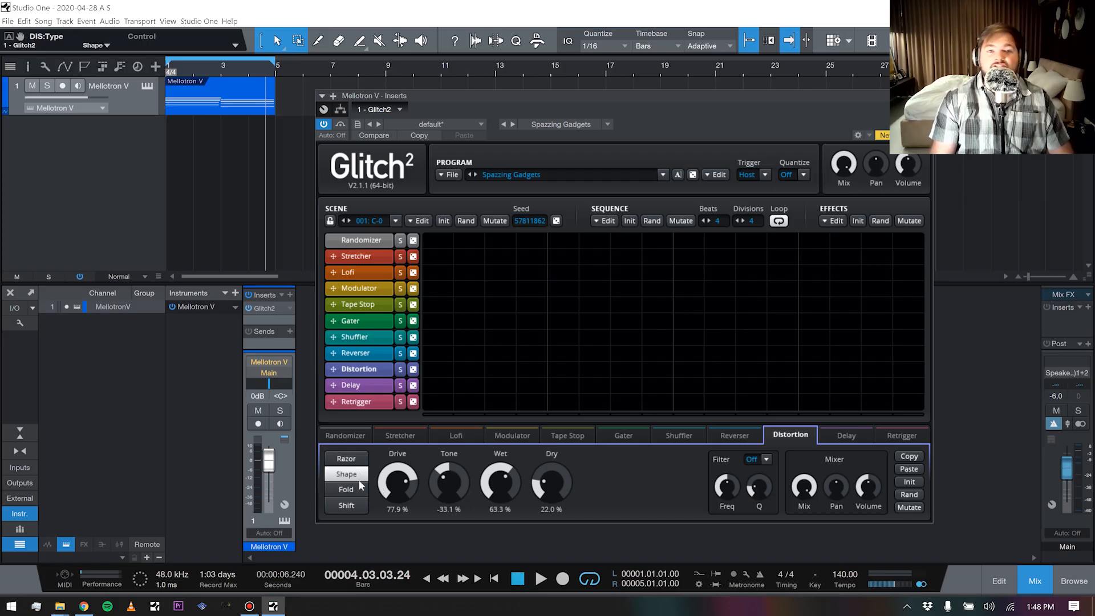
left_click(361, 507)
left_click(363, 489)
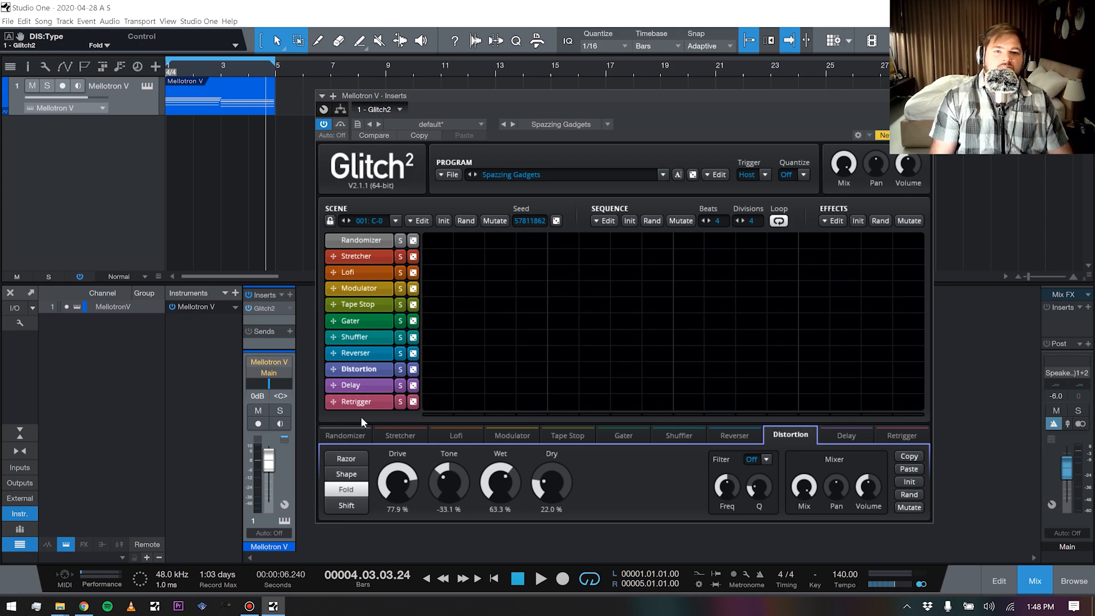
Set the Delay effect's Spread to -31.3 % and show the Retrigger settings.
left_click(362, 386)
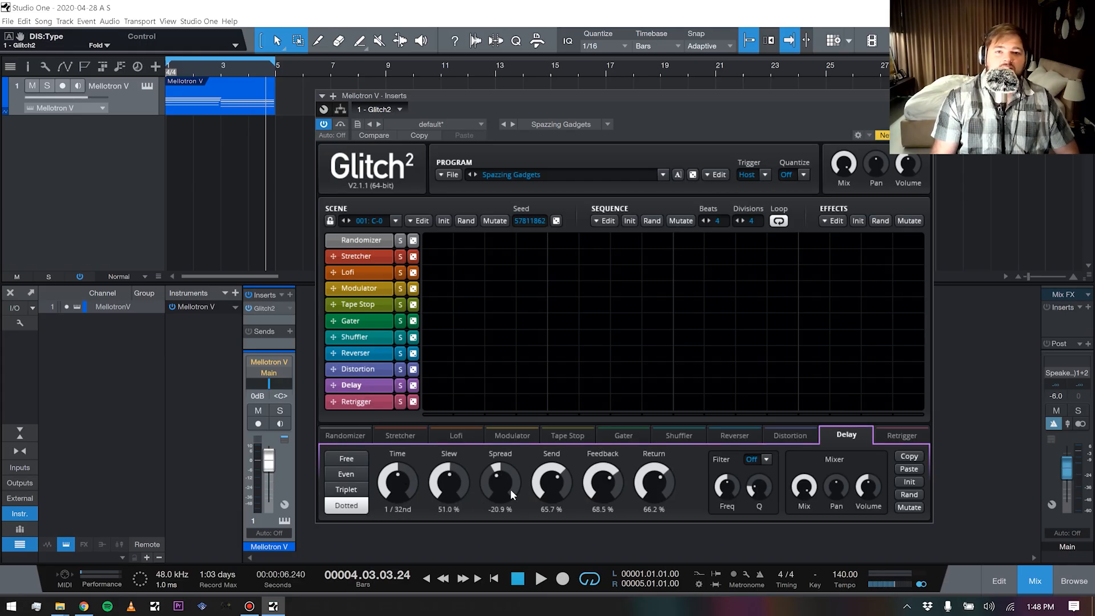
left_click_drag(500, 482, 499, 496)
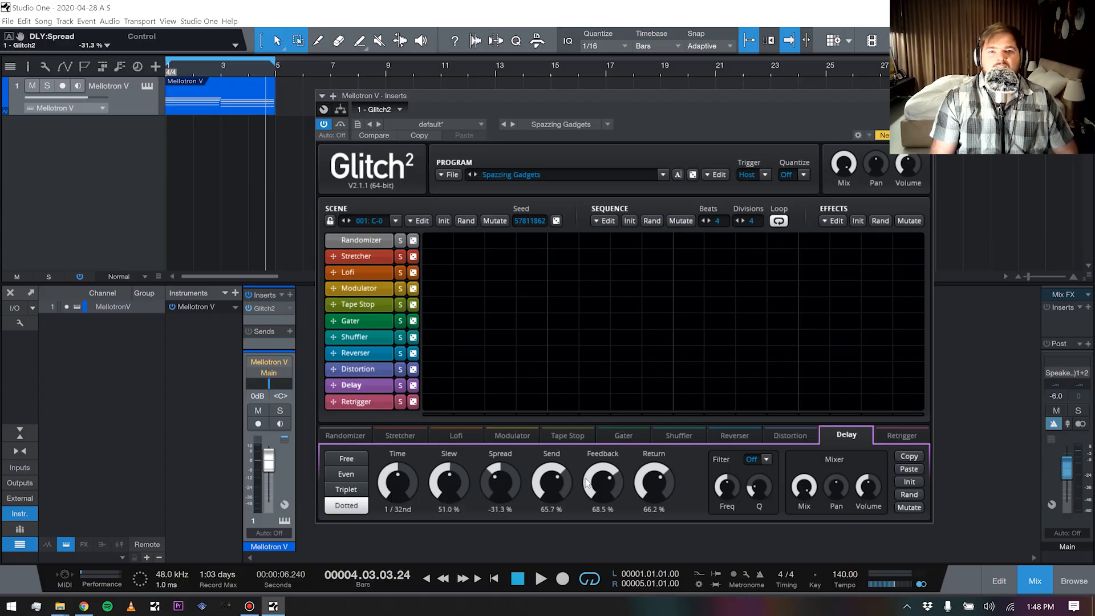
left_click(365, 402)
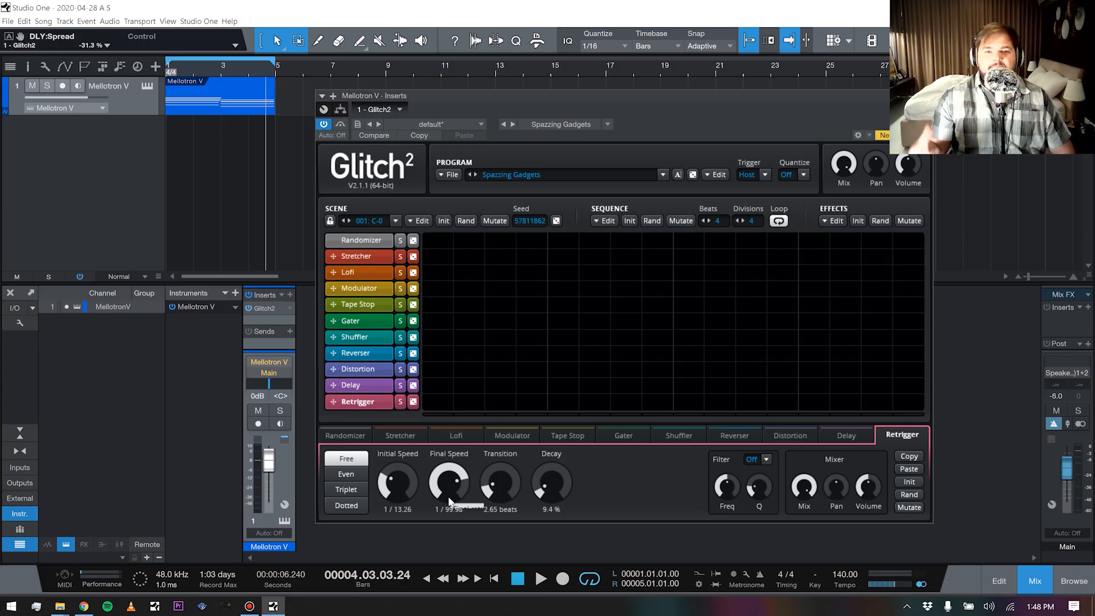
Review the Stretcher's settings and switch the Lofi effect's type to Signed.
left_click(400, 435)
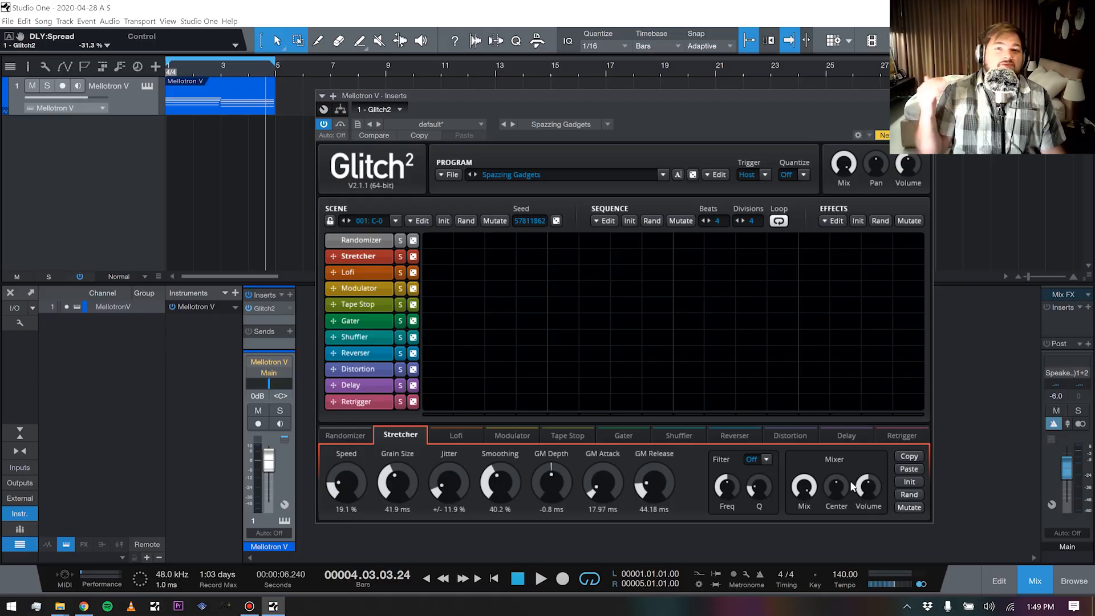
left_click(371, 270)
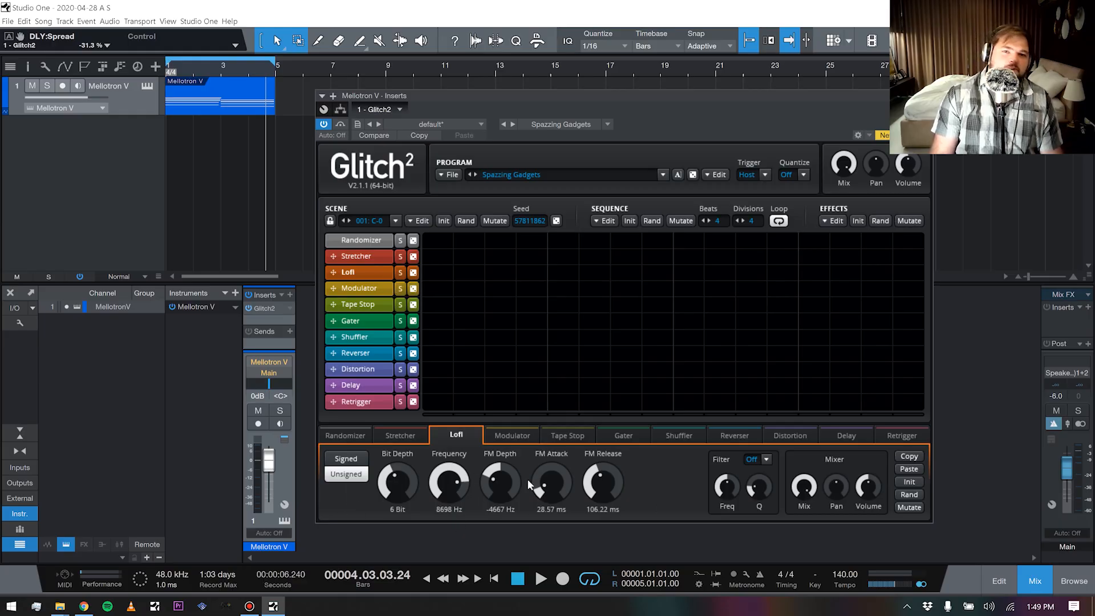
left_click(352, 462)
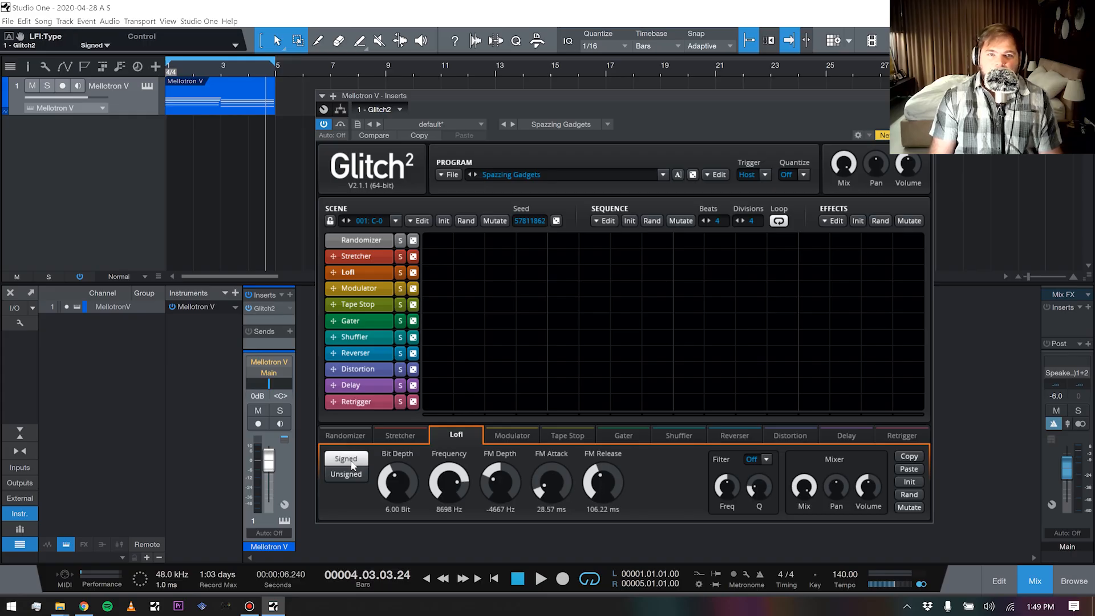
Switch the Lofi effect's type to Unsigned and view its available filter types, leaving the filter off.
left_click(347, 477)
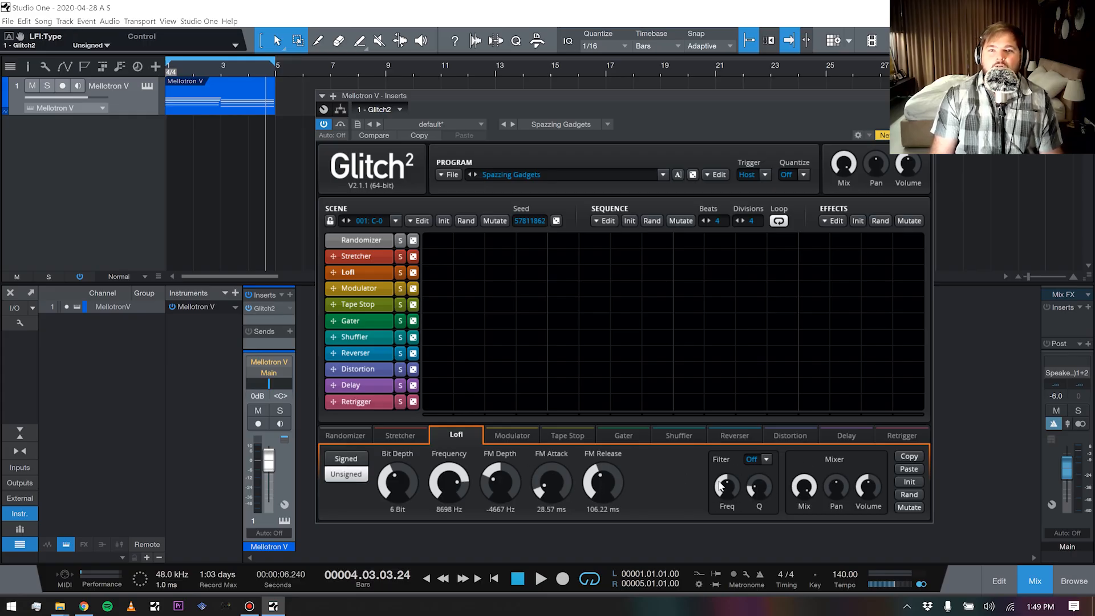
left_click(767, 460)
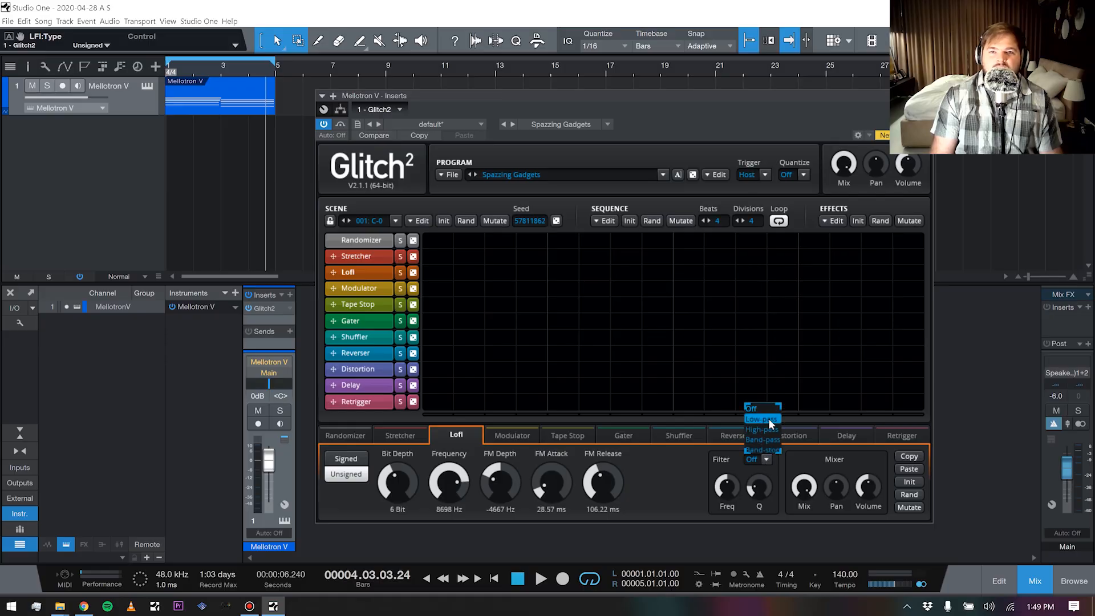
left_click(664, 487)
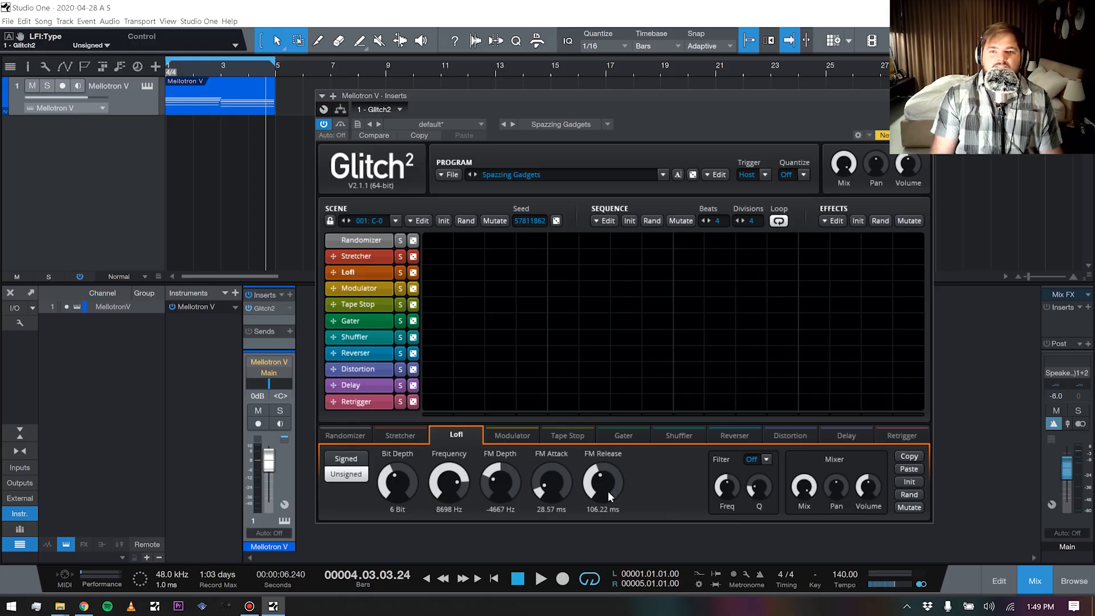
Randomize the Lofi effect's parameters, generate a random Lofi step pattern and erase it, and randomize the parameters once more.
left_click(910, 495)
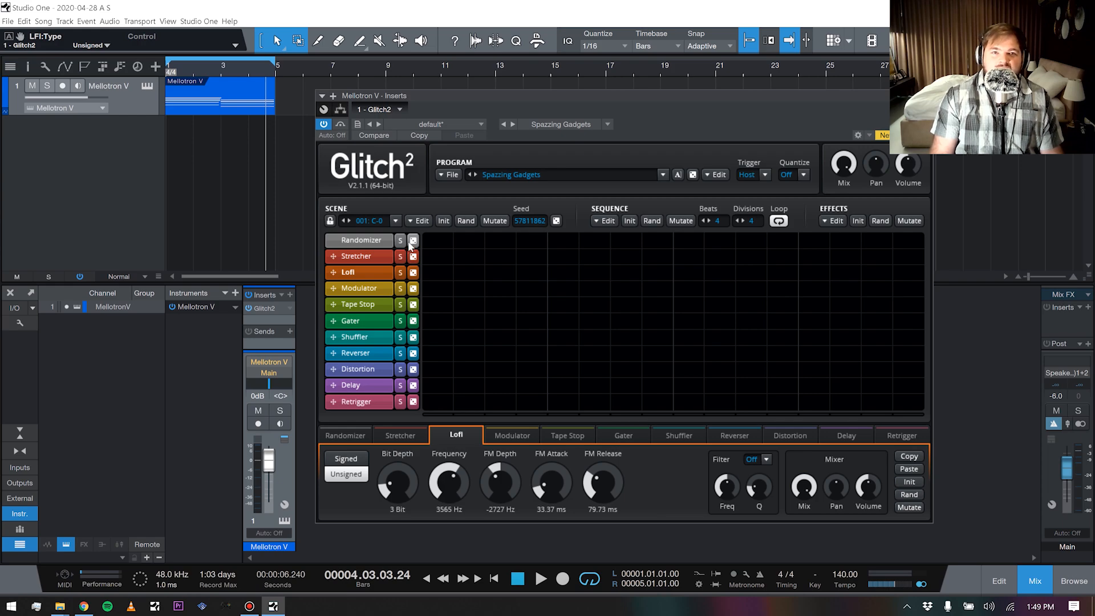
left_click(413, 272)
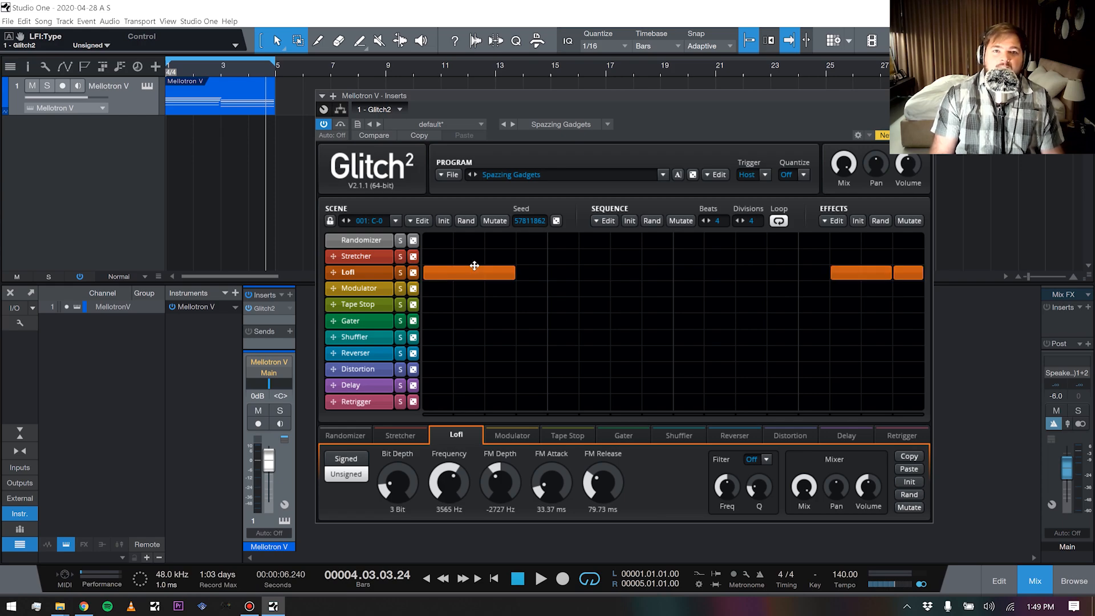
left_click_drag(474, 264, 850, 270)
left_click(910, 494)
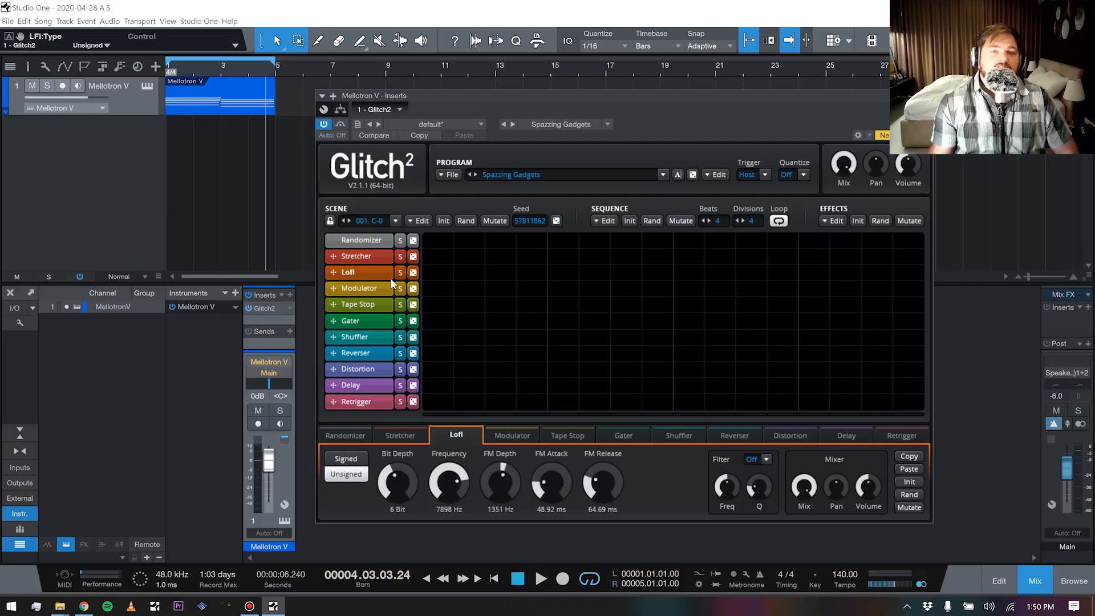
Review the settings of the Modulator, Tape Stop, Gater, Stretcher and Randomizer effects.
left_click(370, 288)
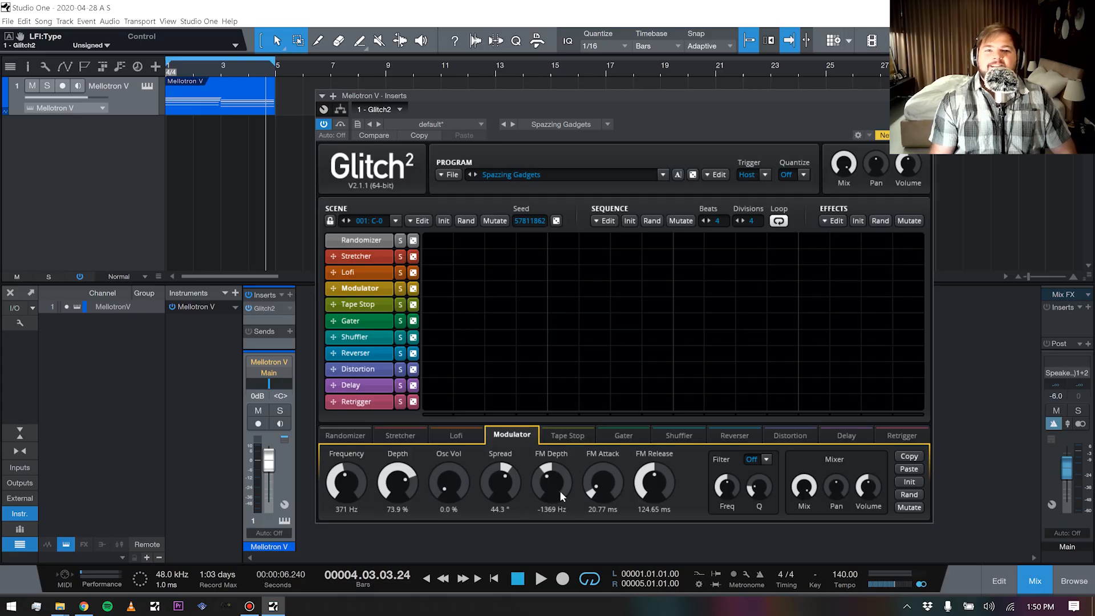
left_click(374, 308)
left_click(353, 323)
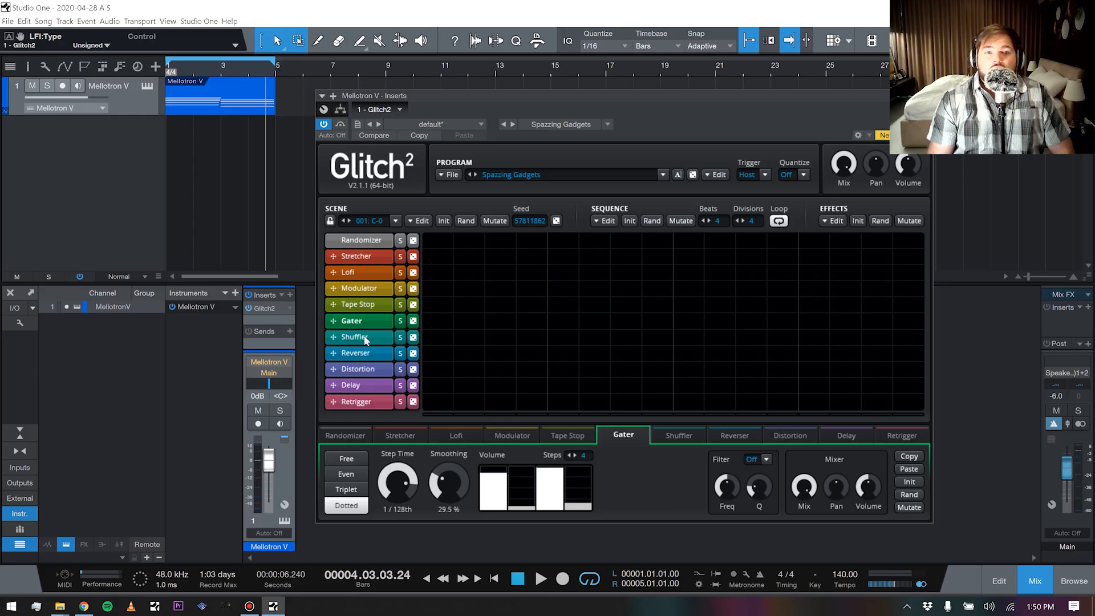
left_click(385, 431)
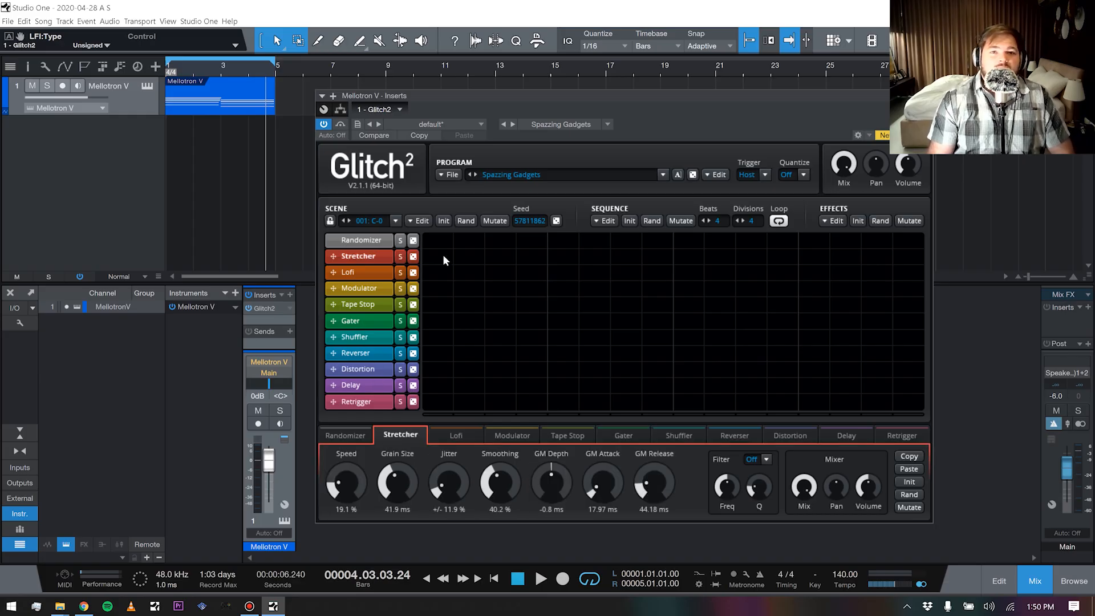
left_click(429, 243)
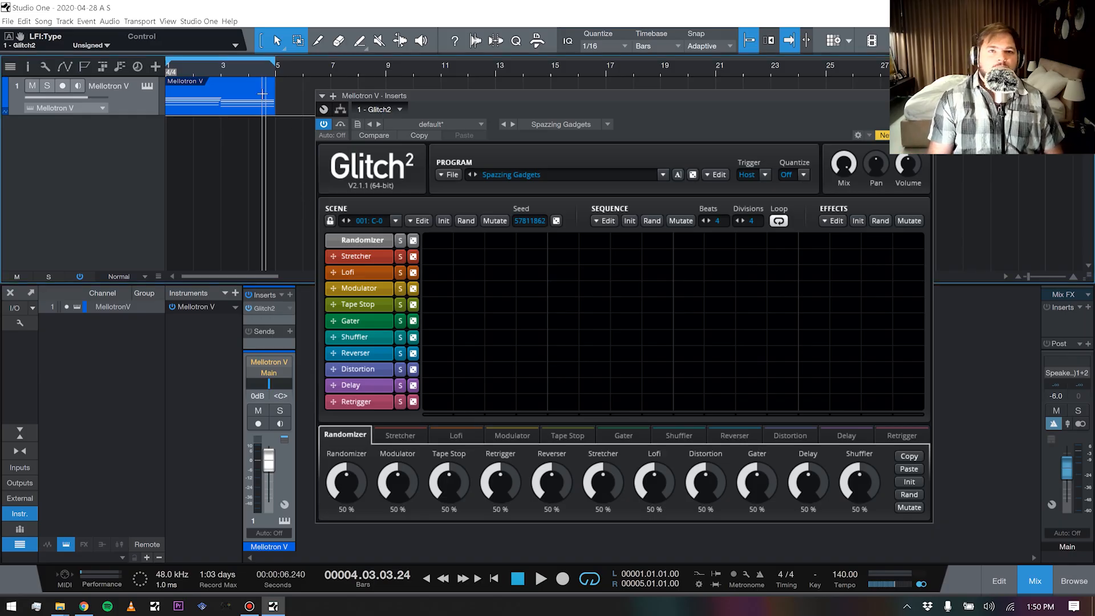
Play the Mellotron V loop from the beginning without any effect blocks and stop playback.
key("comma")
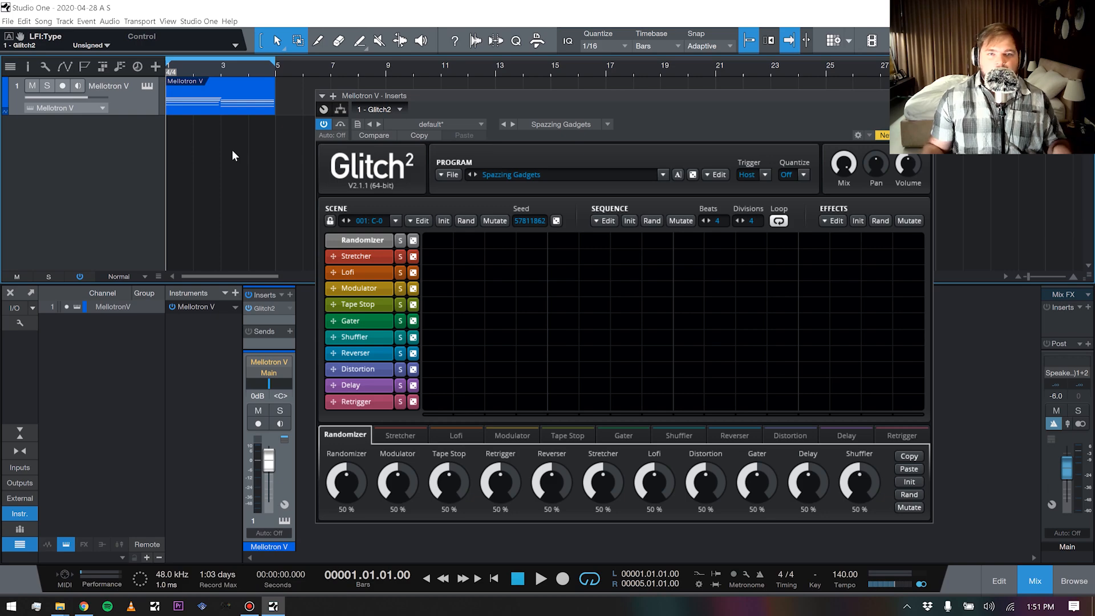
key("space")
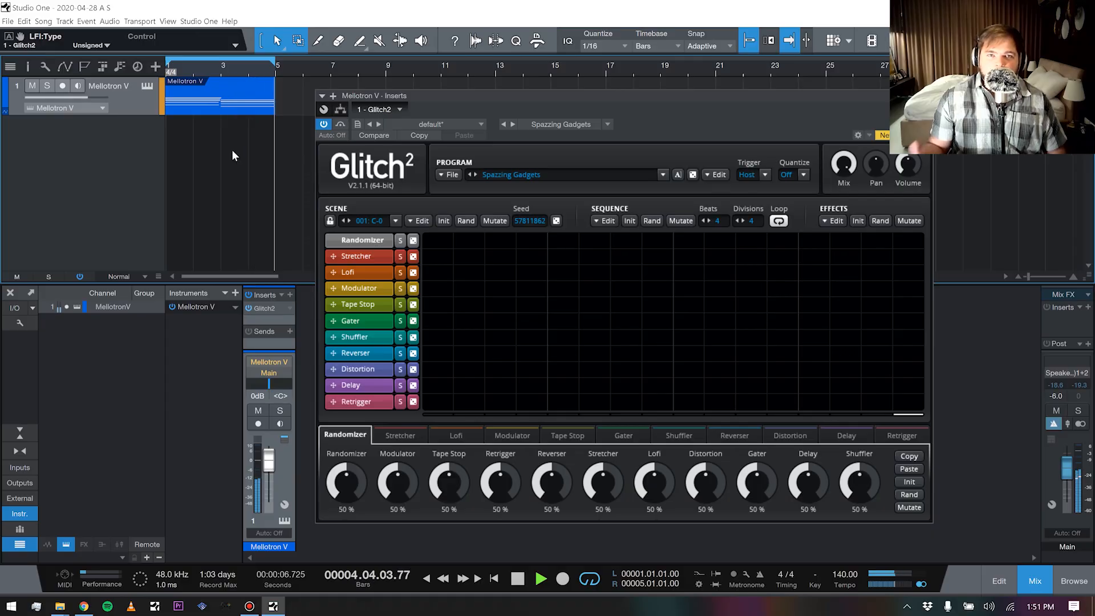
key("space")
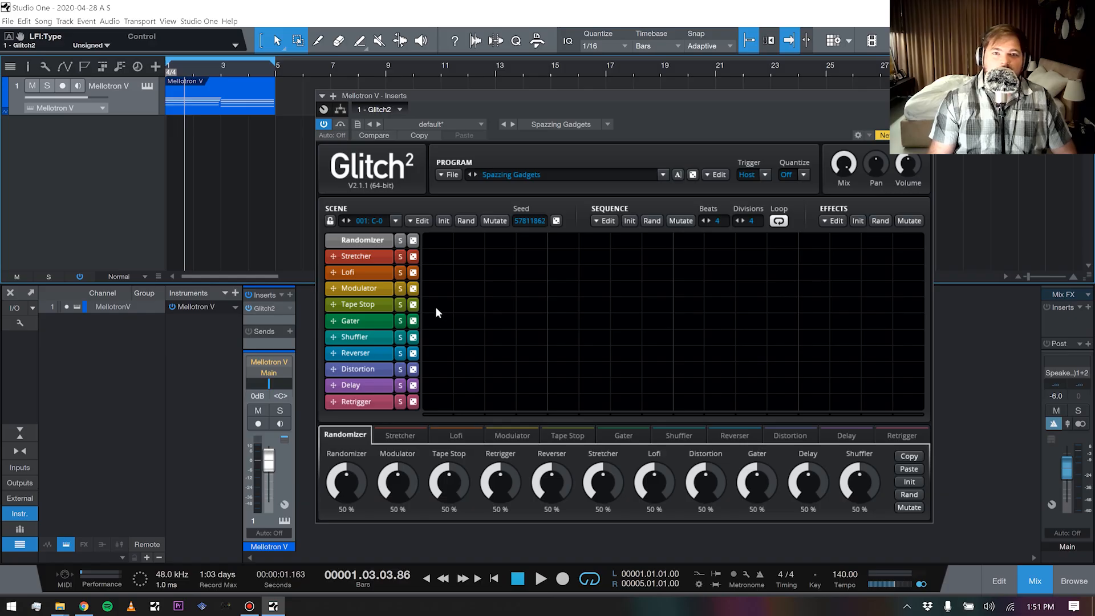
Fill the Tape Stop row with four one-beat blocks and audition it with Slow Down at 4 beats and Speed Up at 1/32nd.
left_click_drag(432, 305, 544, 306)
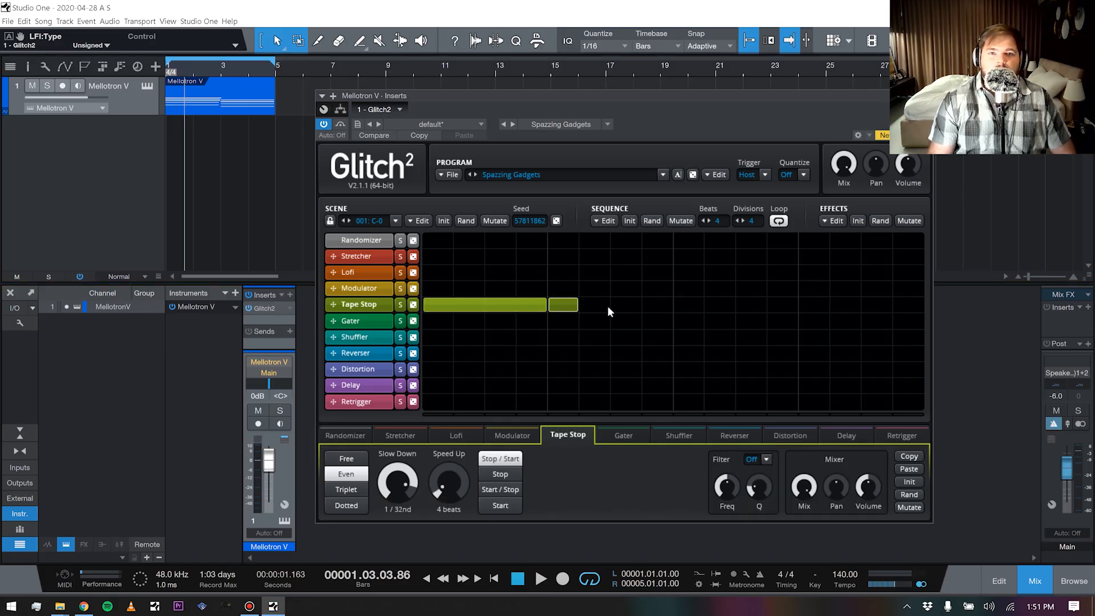
mouse_move(671, 312)
left_mouse_down()
mouse_move(690, 301)
mouse_move(925, 314)
left_mouse_up()
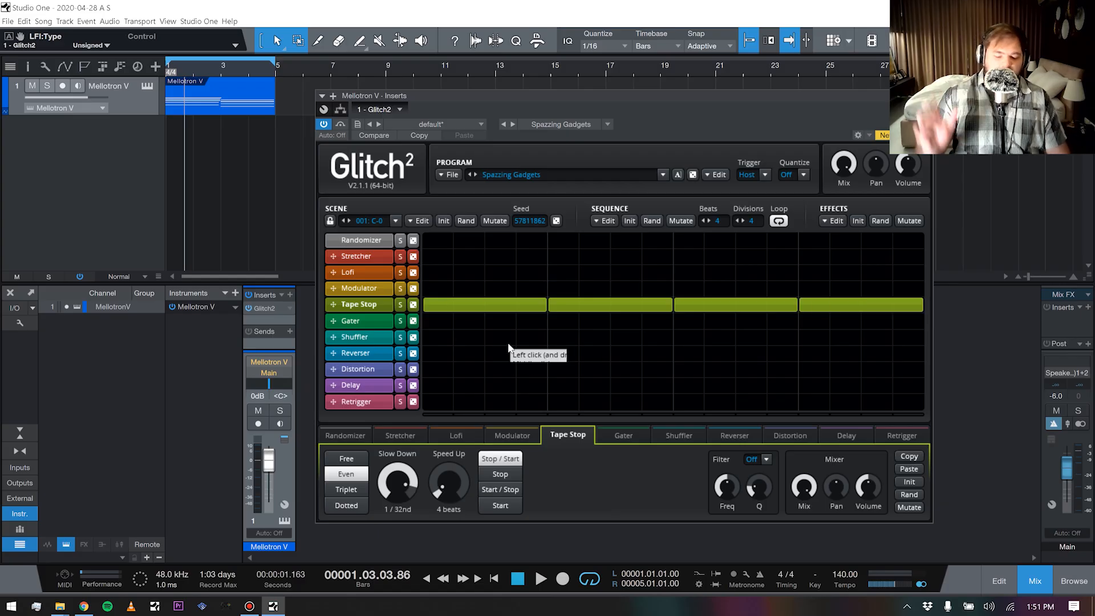
key("comma")
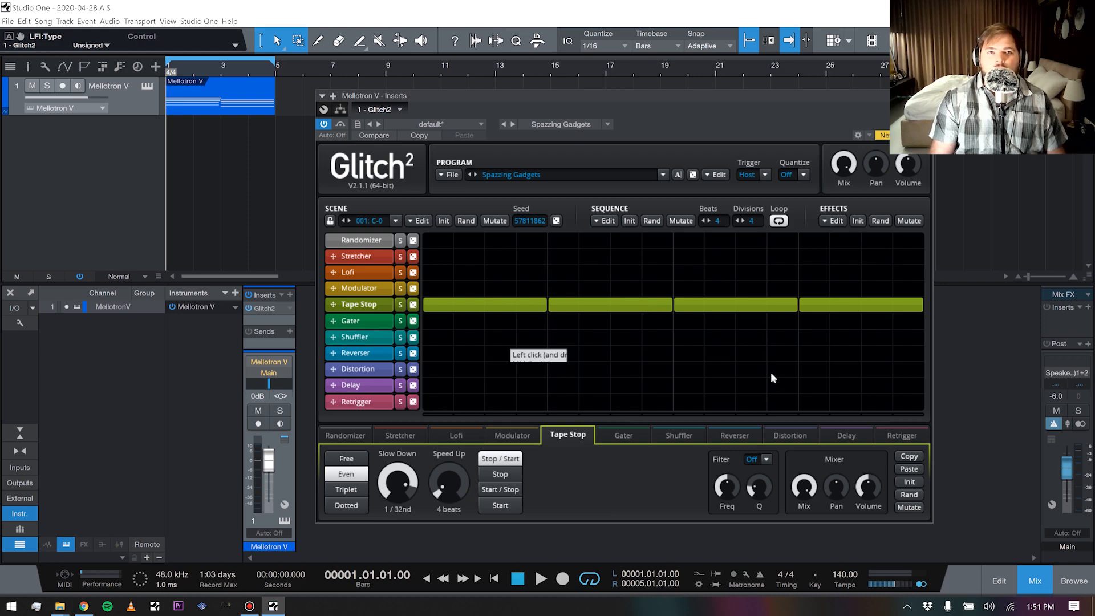
key("space")
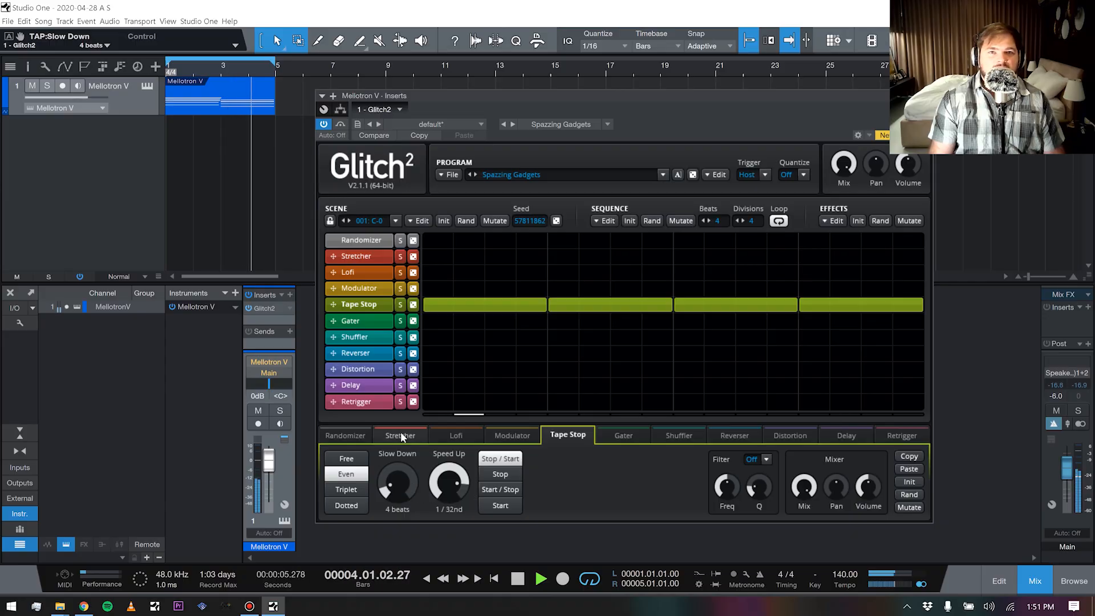
key("space")
Replace the last three Tape Stop blocks with one-beat Modulator, Gater and Lofi blocks on beats two, three and four.
right_click(844, 305)
right_click(747, 306)
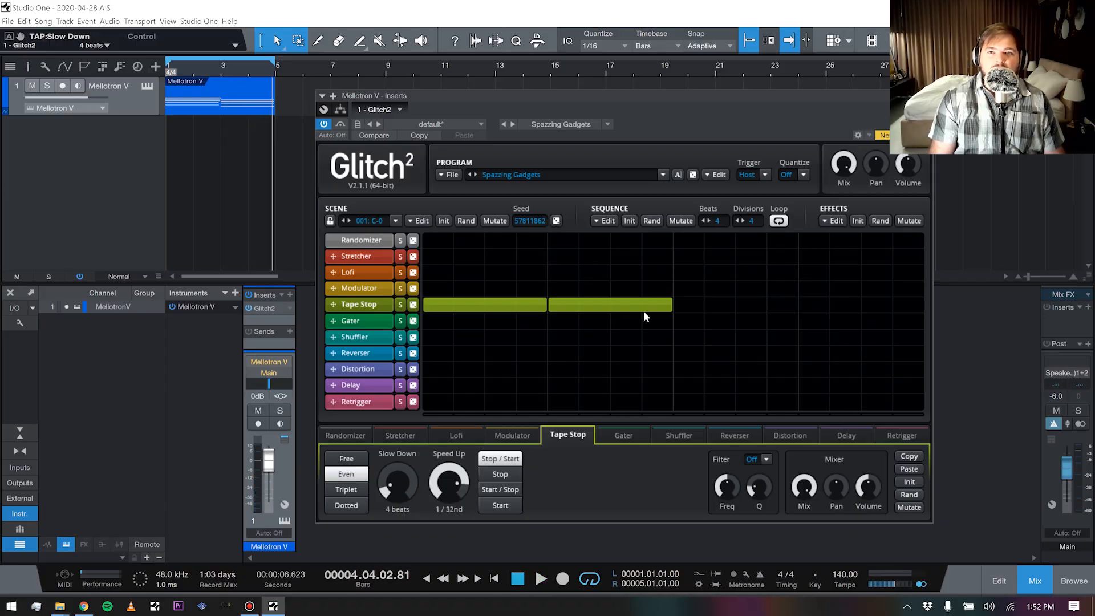
right_click(610, 305)
left_click_drag(553, 287, 658, 288)
left_click(688, 340)
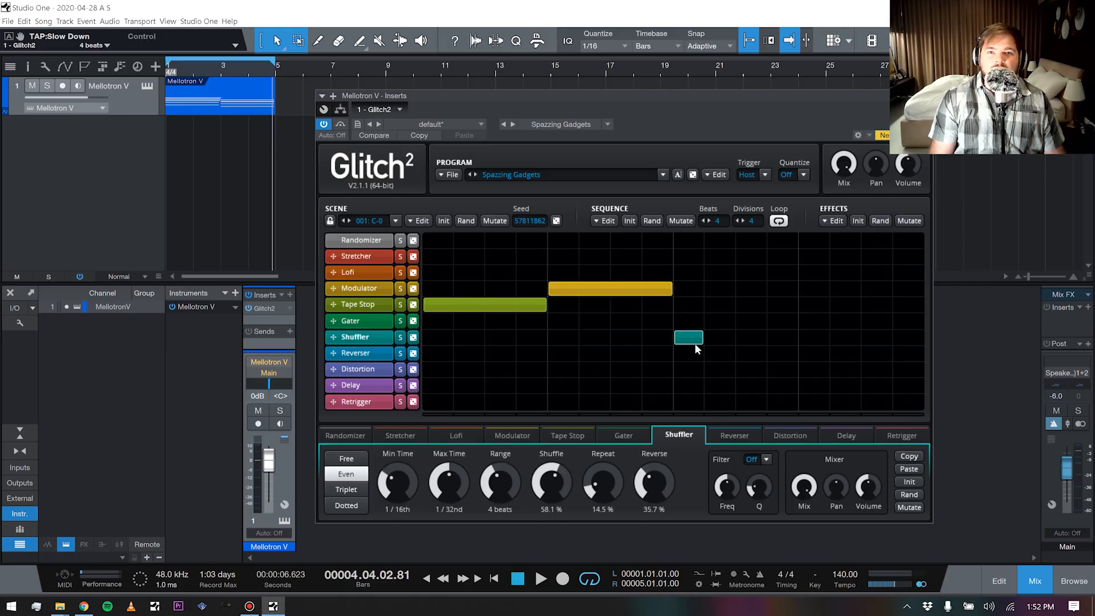
left_click_drag(768, 353, 741, 323)
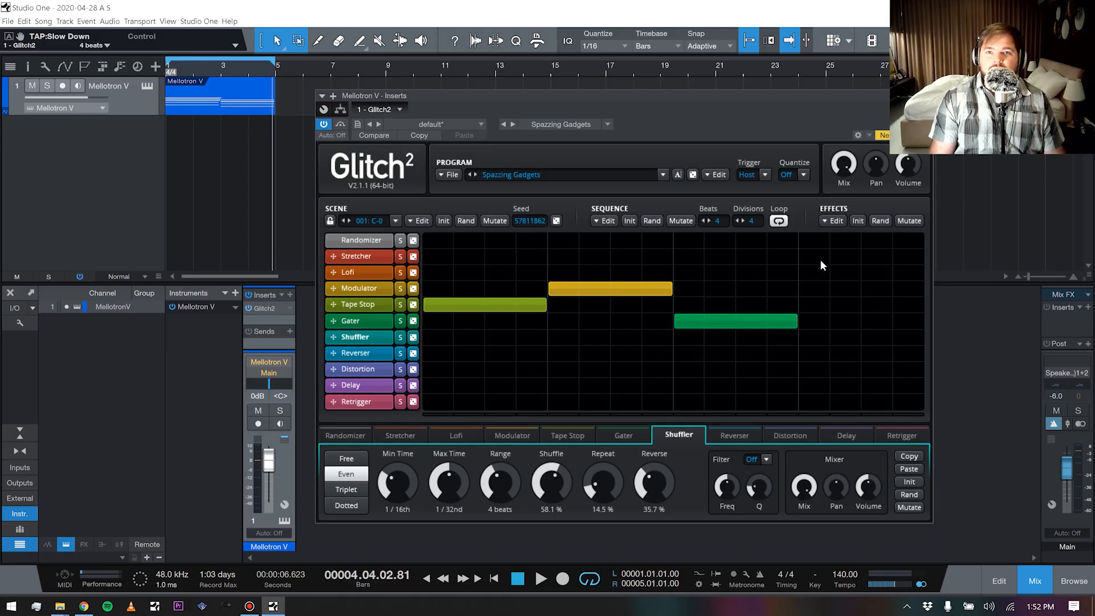
left_click_drag(807, 272, 913, 279)
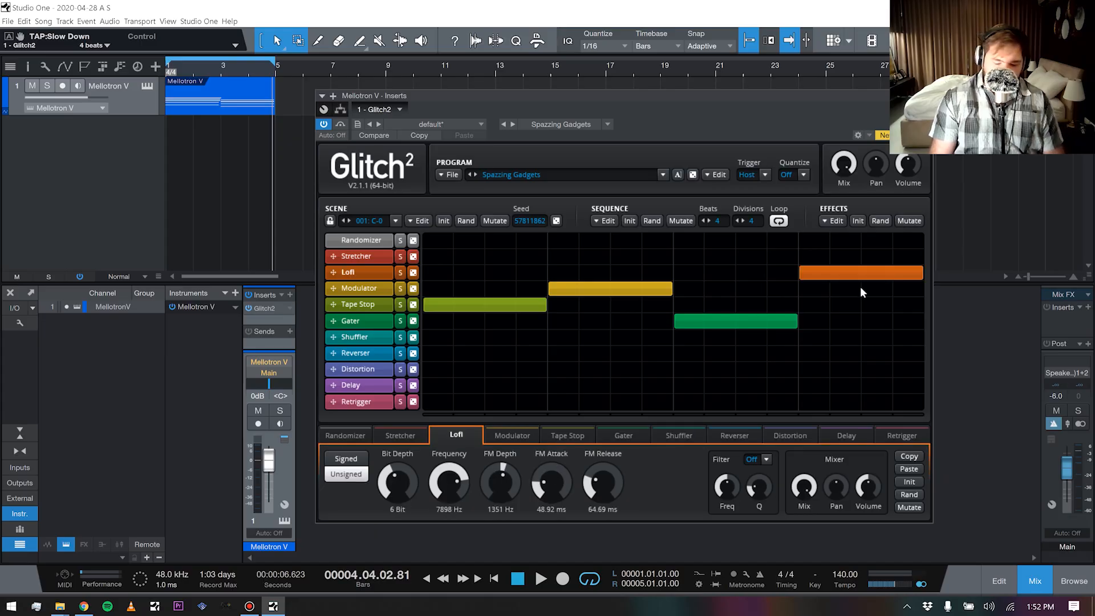
Audition the four-effect sequence and return the playback position to the song start.
key("space")
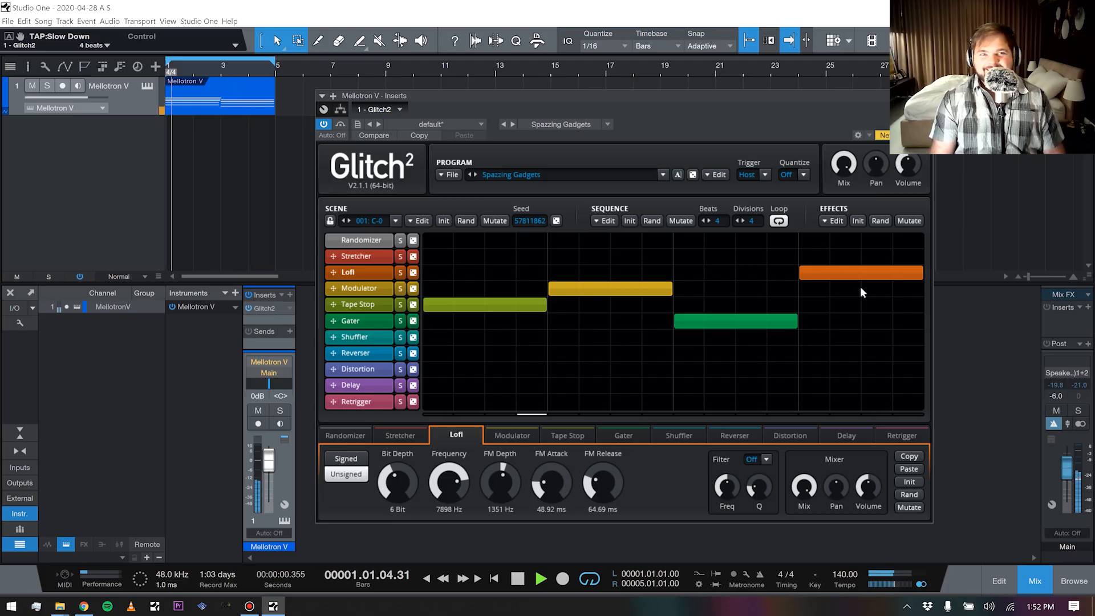
key("space")
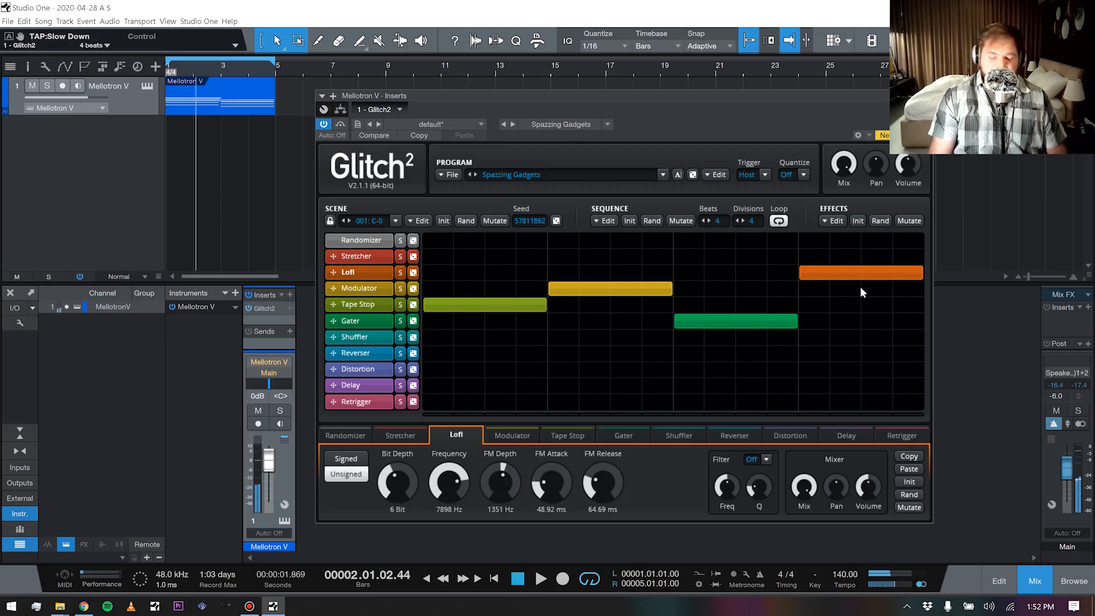
key("comma")
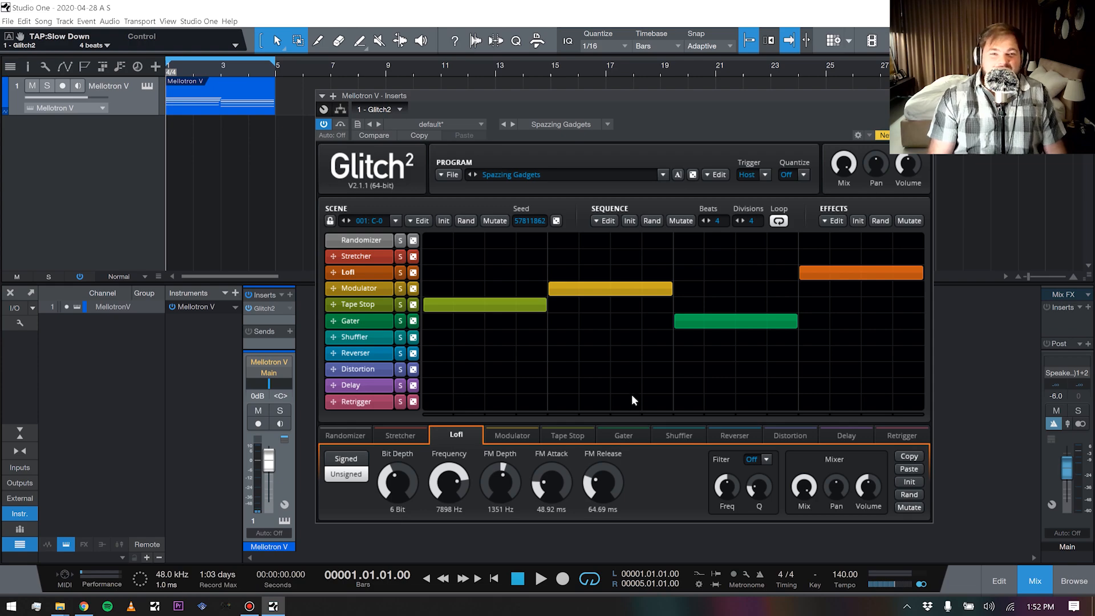
Replace the first-beat Tape Stop block with a one-beat Distortion block and audition the sequence.
right_click(488, 309)
mouse_move(427, 369)
left_mouse_down()
mouse_move(552, 371)
mouse_move(540, 372)
left_mouse_up()
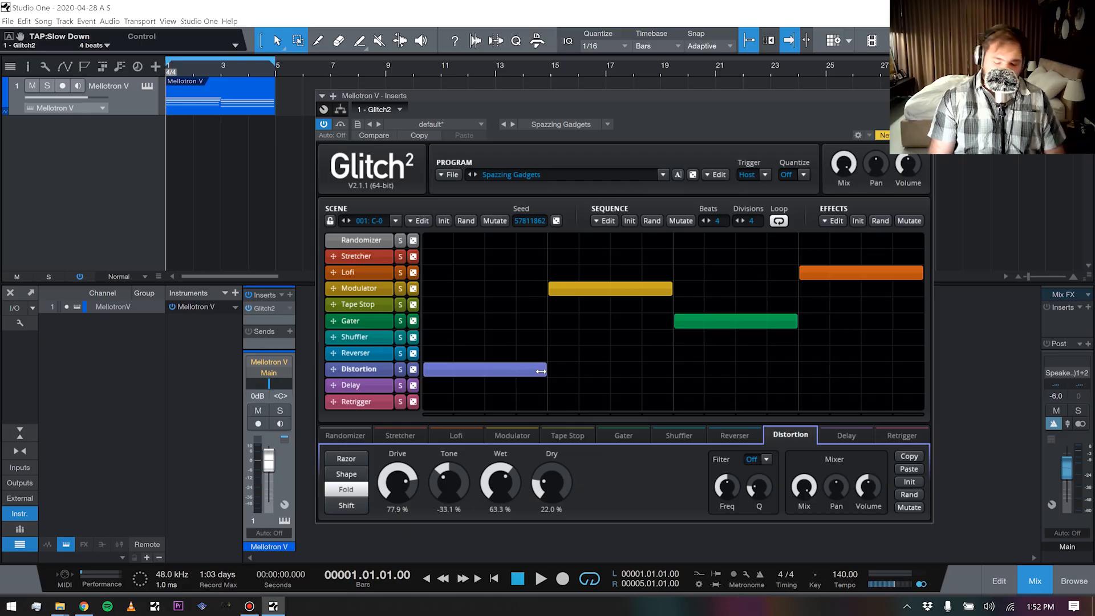
key("space")
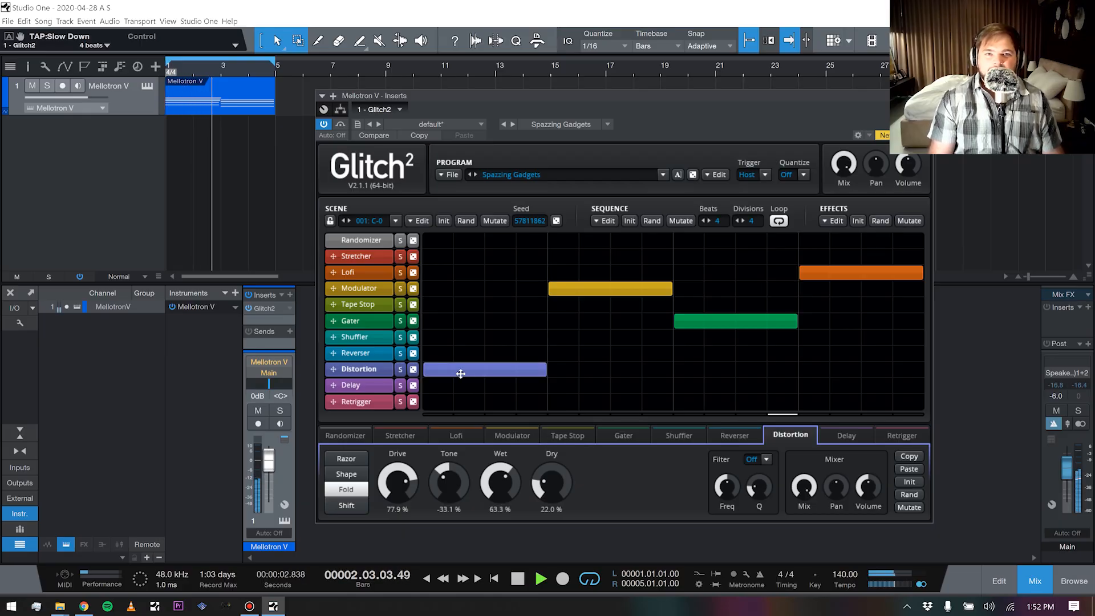
key("space")
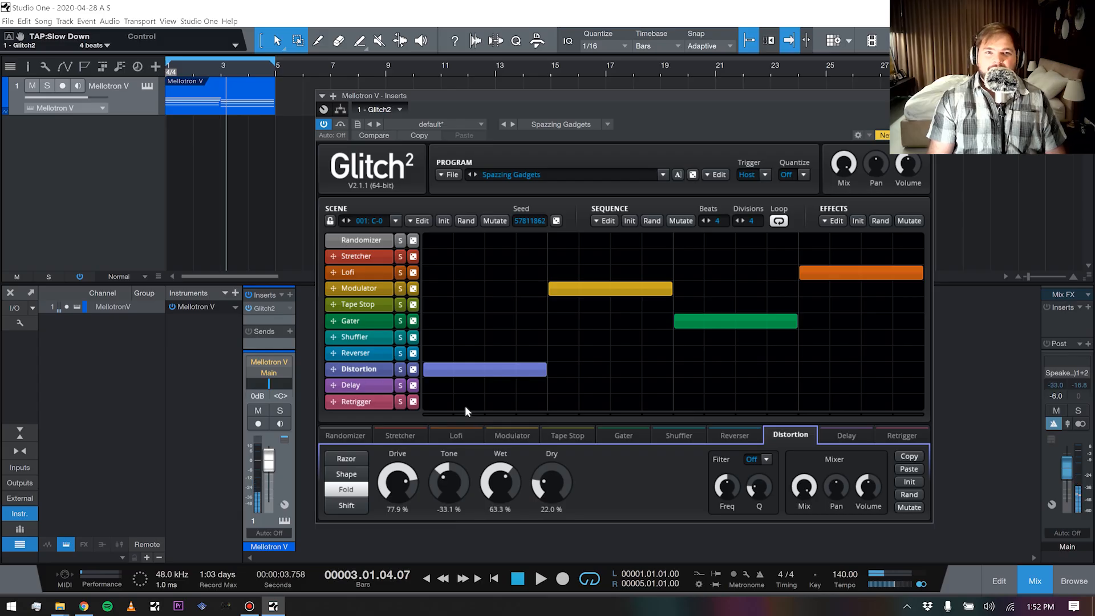
Set the Distortion effect's Drive to 51.1 % and its Mix to 67.2 % while auditioning the sequence.
left_click_drag(397, 482, 398, 499)
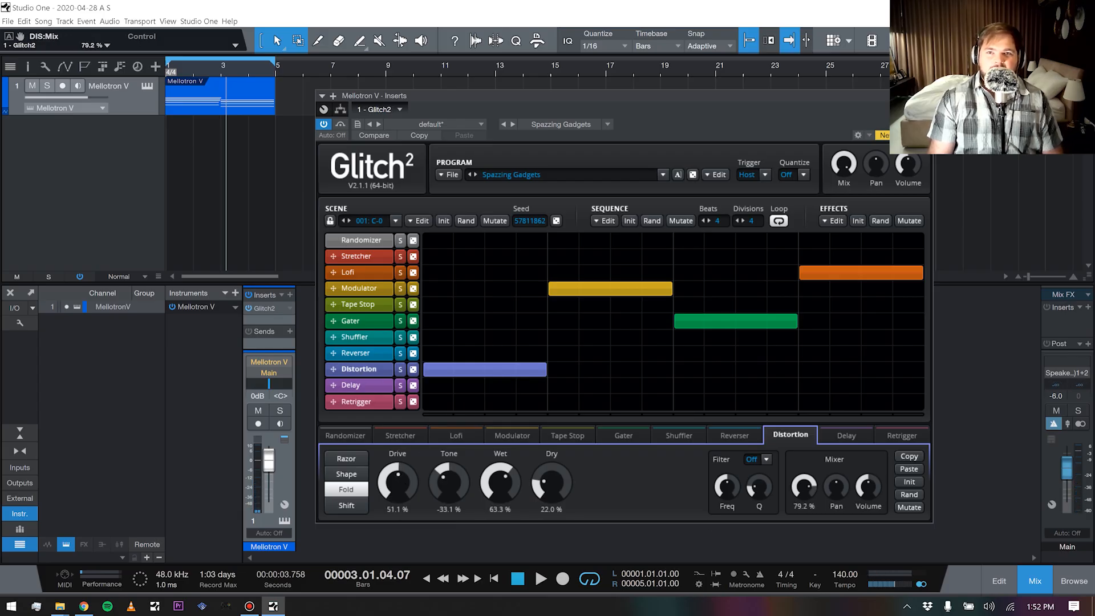
key("space")
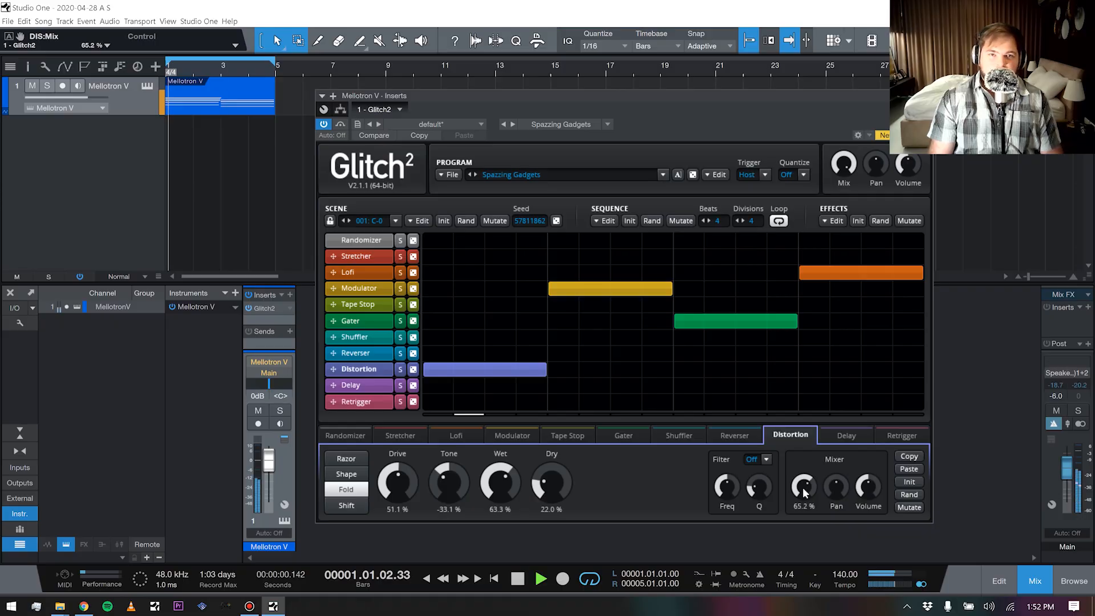
left_click_drag(804, 493, 807, 491)
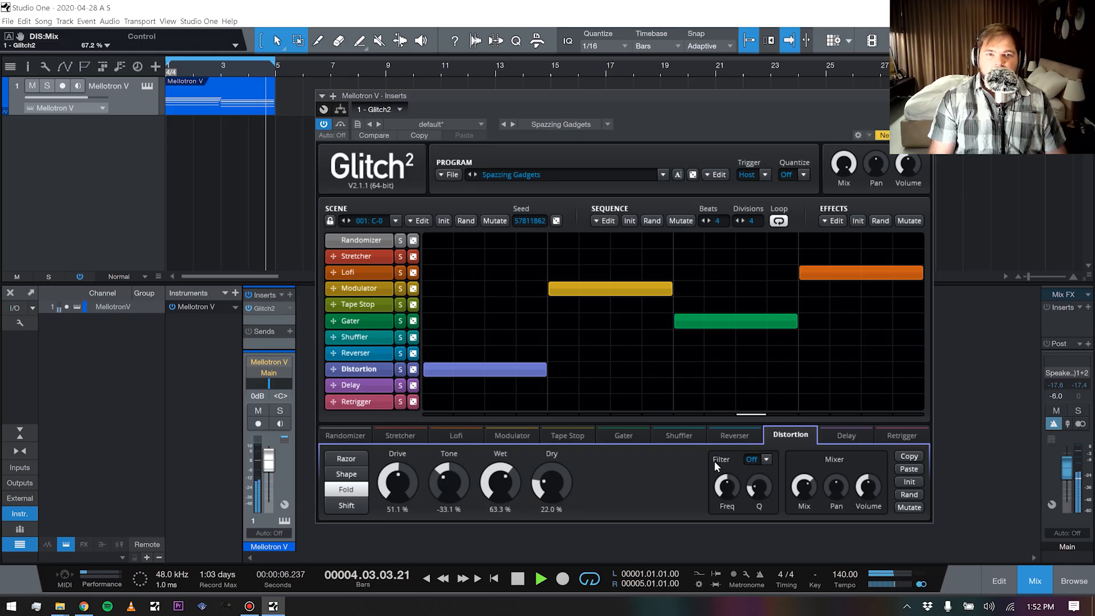
key("space")
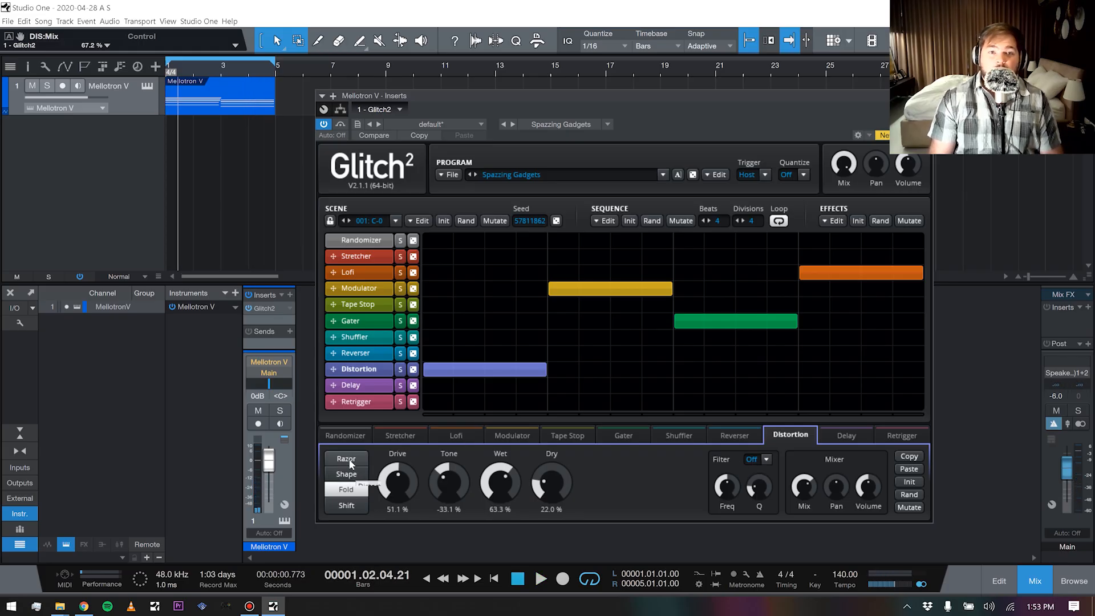
Switch the Distortion type to Razor and set Drive to 41.1 % while playing the sequence from the start.
left_click(348, 459)
key("comma")
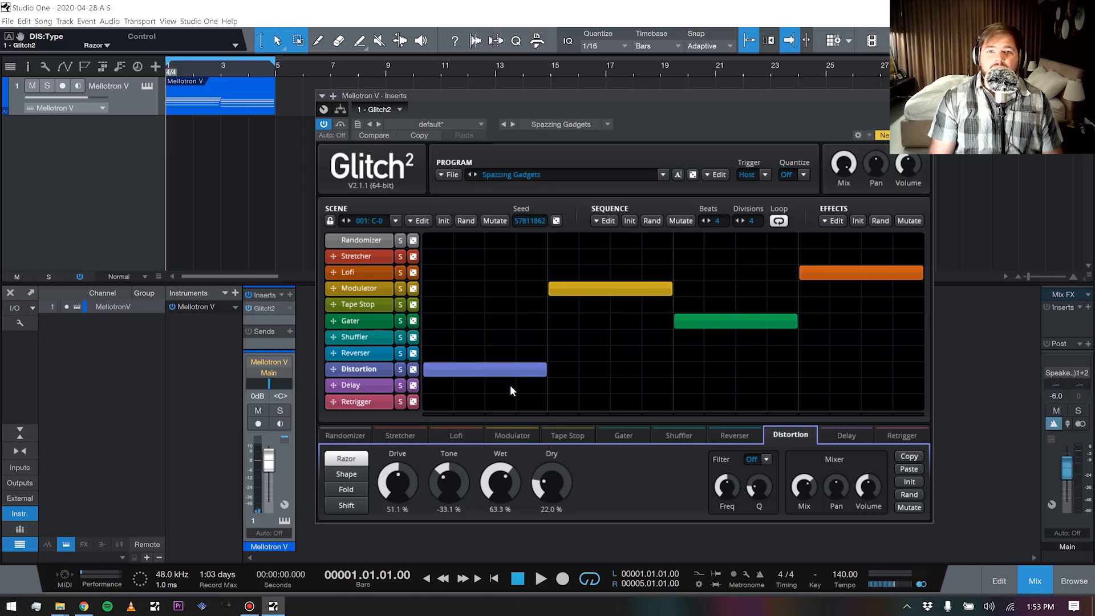
key("space")
left_click_drag(406, 478, 406, 492)
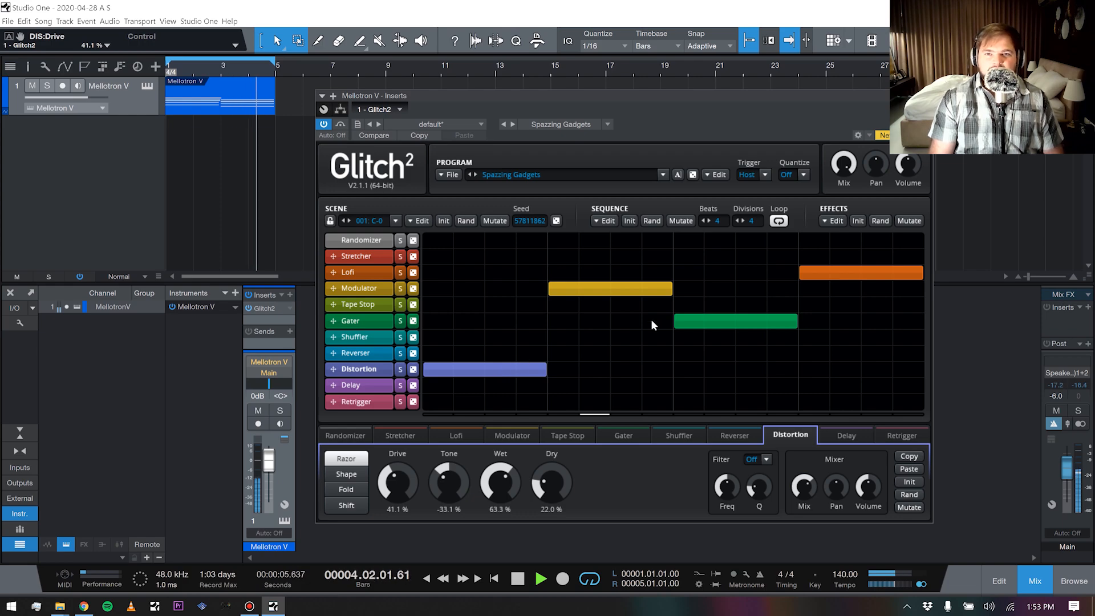
key("space")
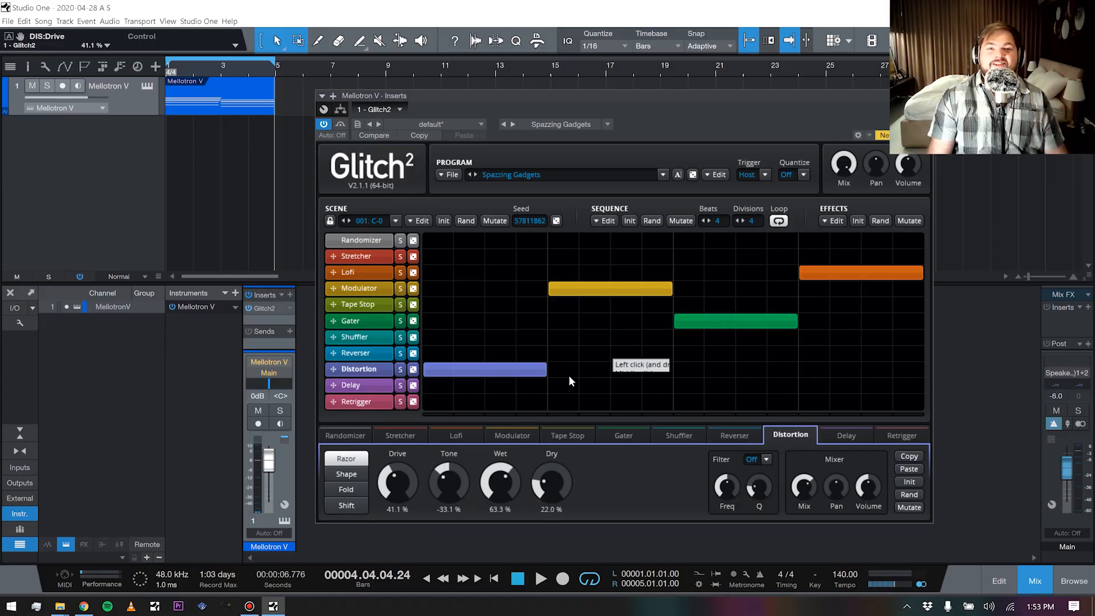
Delete the Distortion, Gater, Modulator and Lofi blocks to empty the step sequencer.
right_click(522, 369)
right_click(696, 320)
right_click(658, 290)
right_click(853, 273)
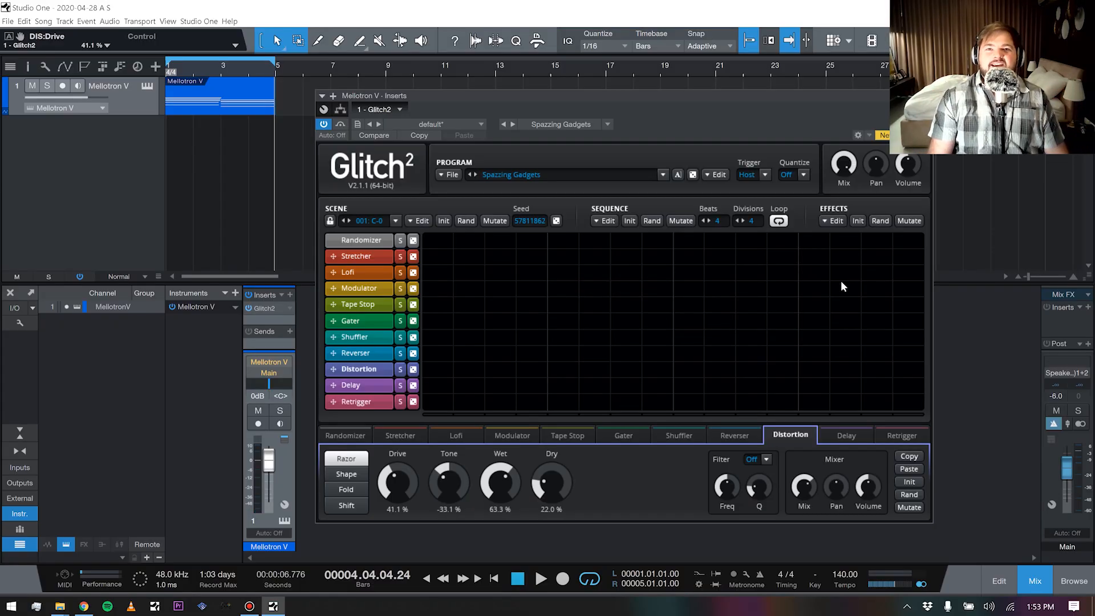
Sequence alternating one-step Distortion and Retrigger blocks, followed by Modulator, Lofi, Stretcher, Distortion, Shuffler, Tape Stop and Modulator blocks, and play the pattern.
left_click(430, 370)
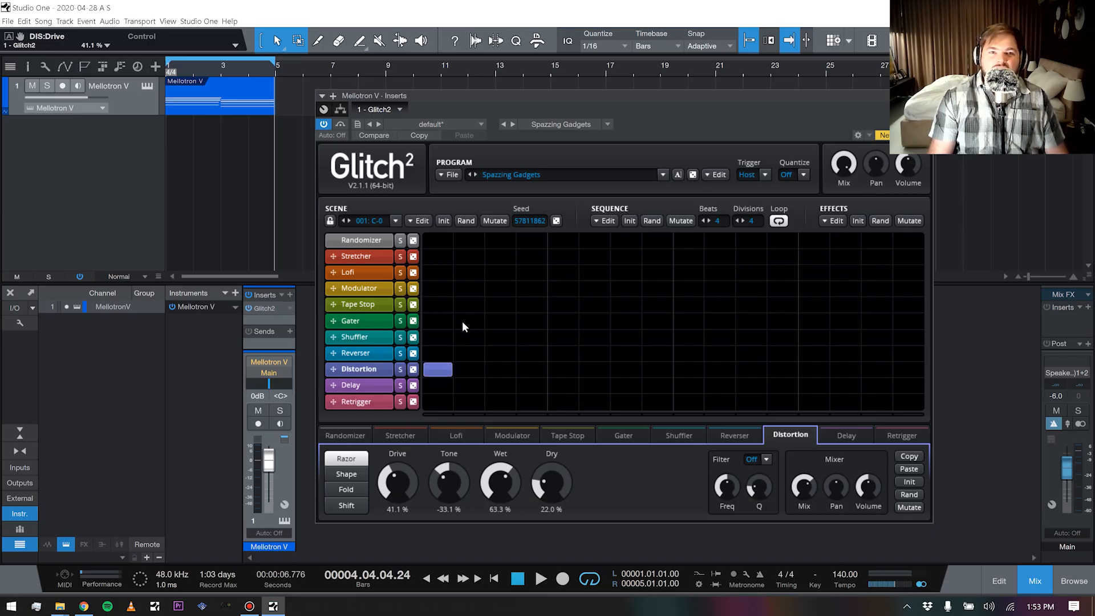
left_click(471, 401)
left_click(501, 369)
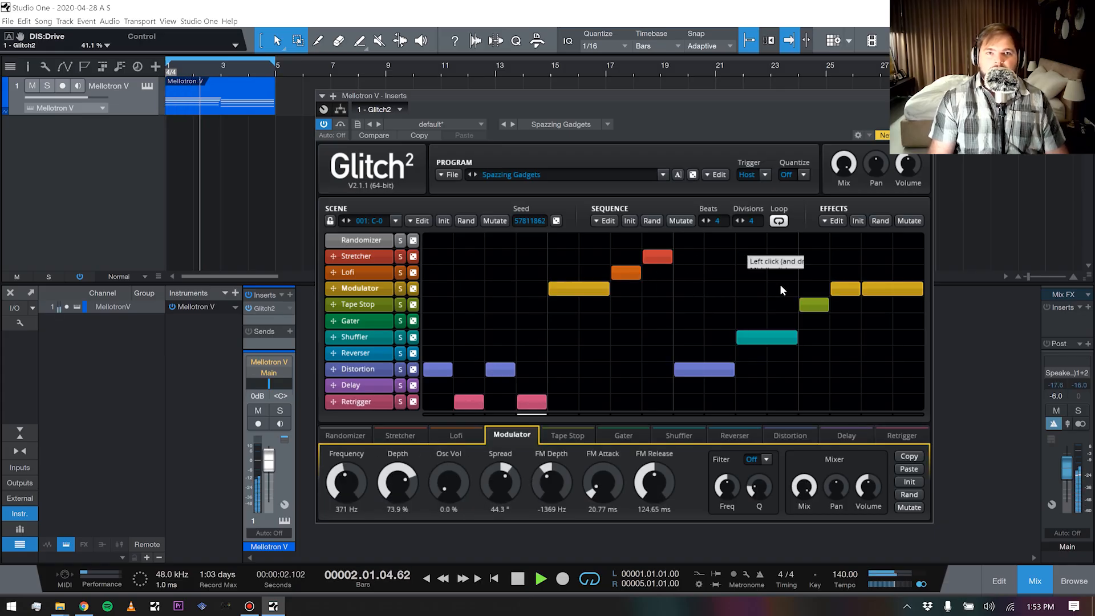
Replace the Modulator blocks at the end of the pattern with Lofi blocks and extend the Tape Stop block to two steps while auditioning.
left_click(845, 273)
left_click(877, 272)
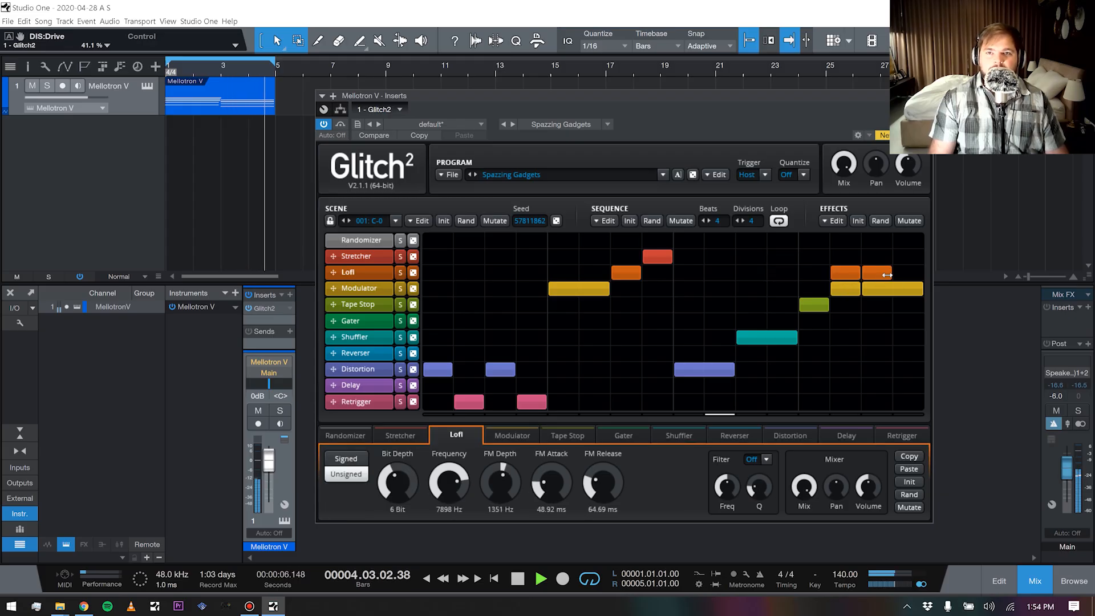
left_click_drag(887, 275, 922, 274)
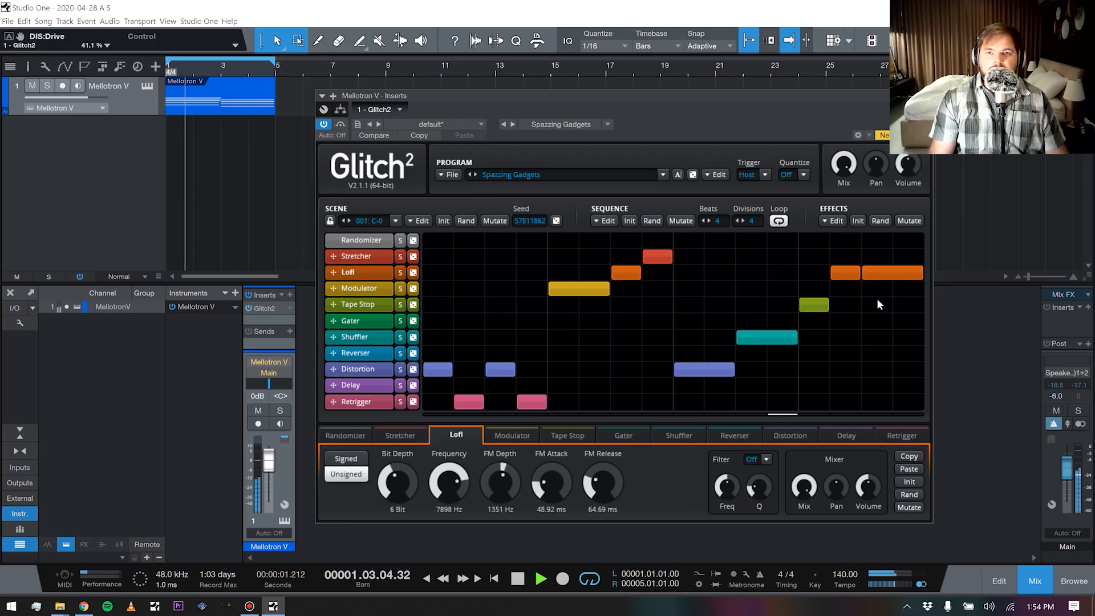
left_click_drag(828, 304, 858, 308)
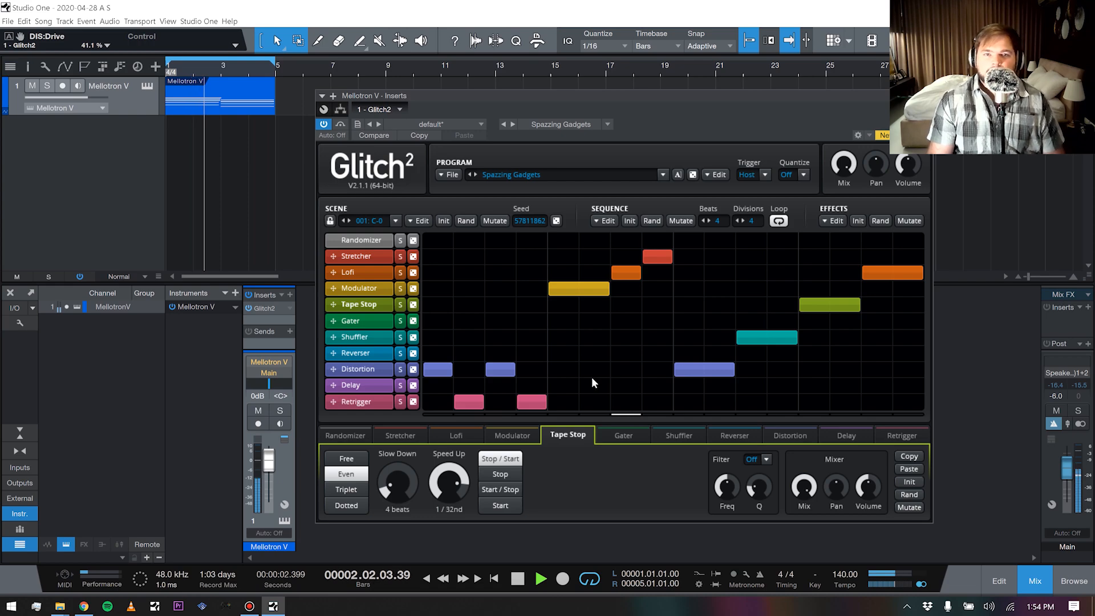
key("space")
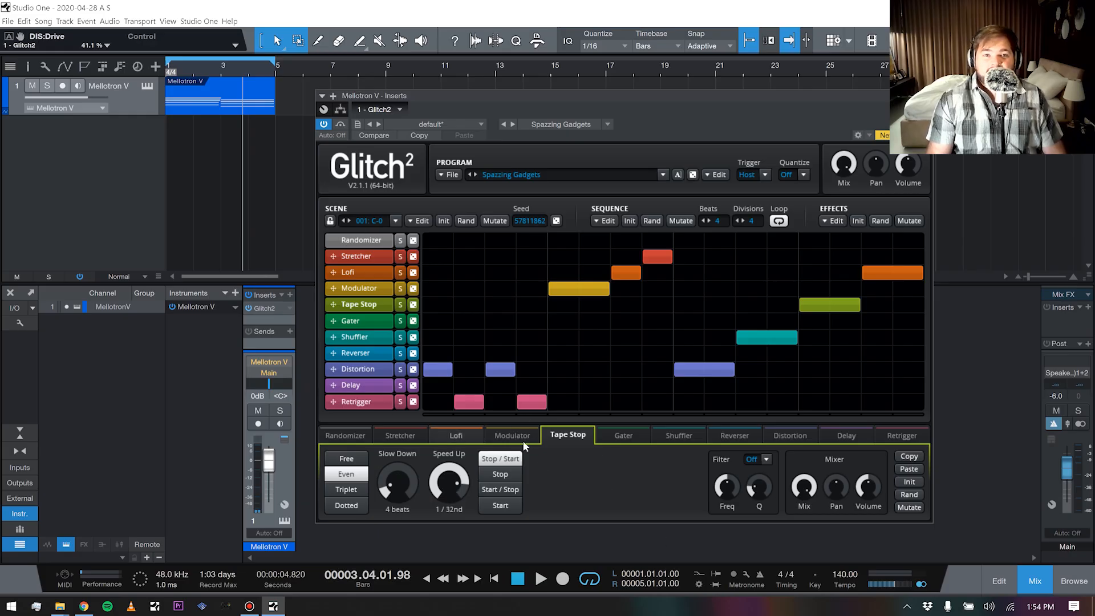
Randomize the settings of each effect from Stretcher through Retrigger, and play the sequence with the new settings.
left_click(396, 435)
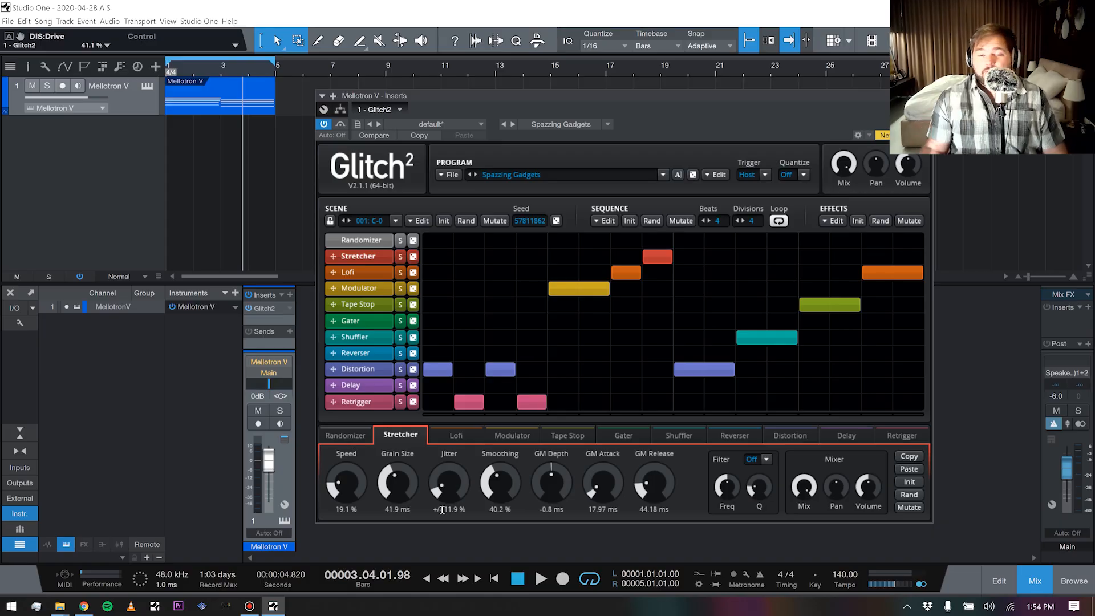
left_click(912, 496)
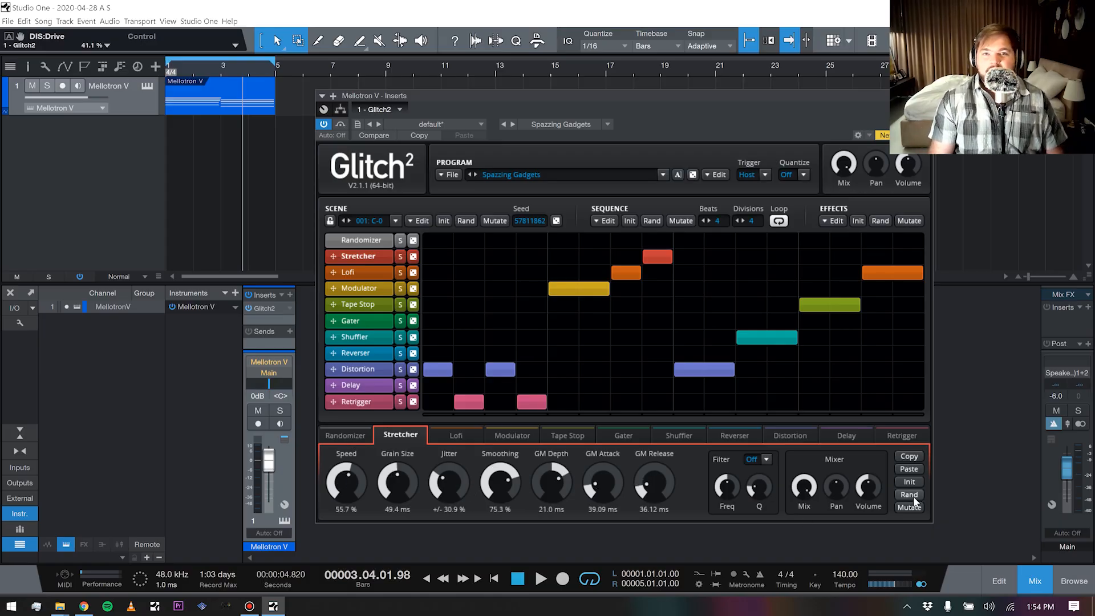
left_click(384, 279)
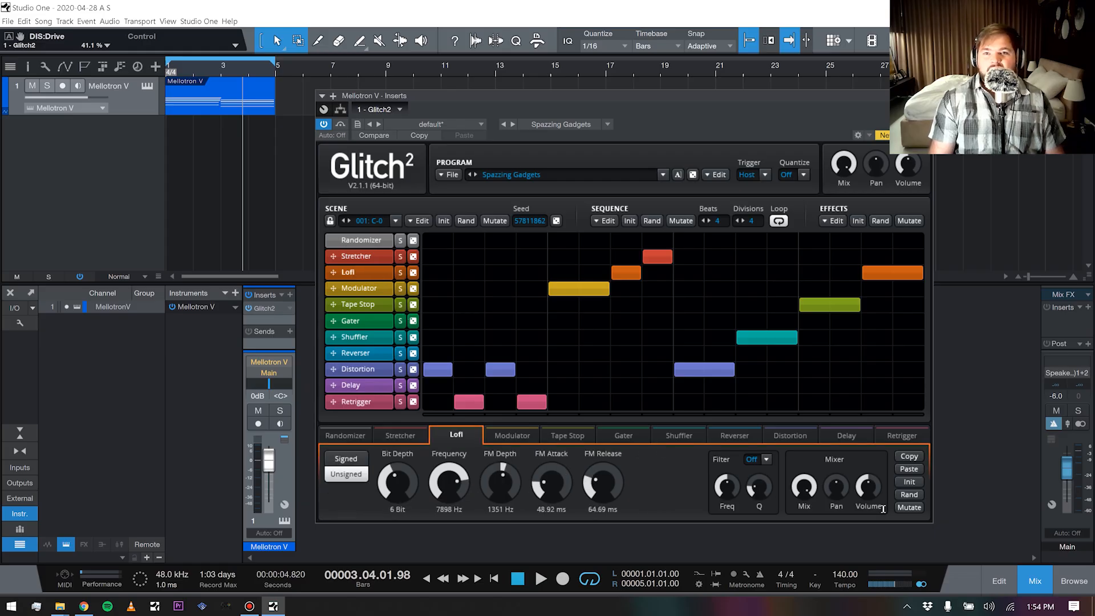
left_click(915, 497)
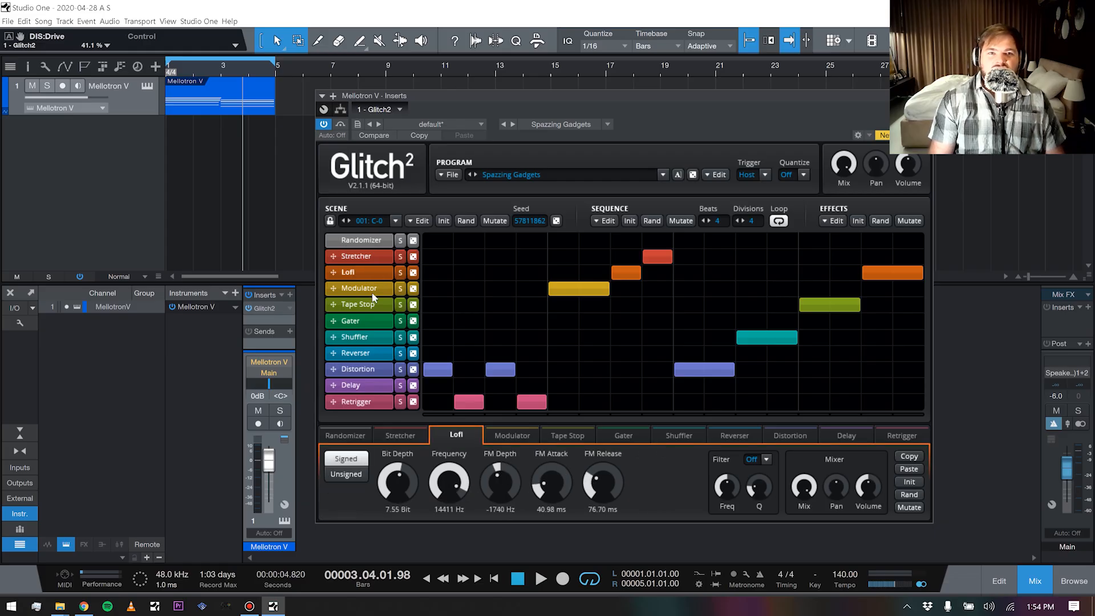
left_click(372, 291)
left_click(902, 435)
key("space")
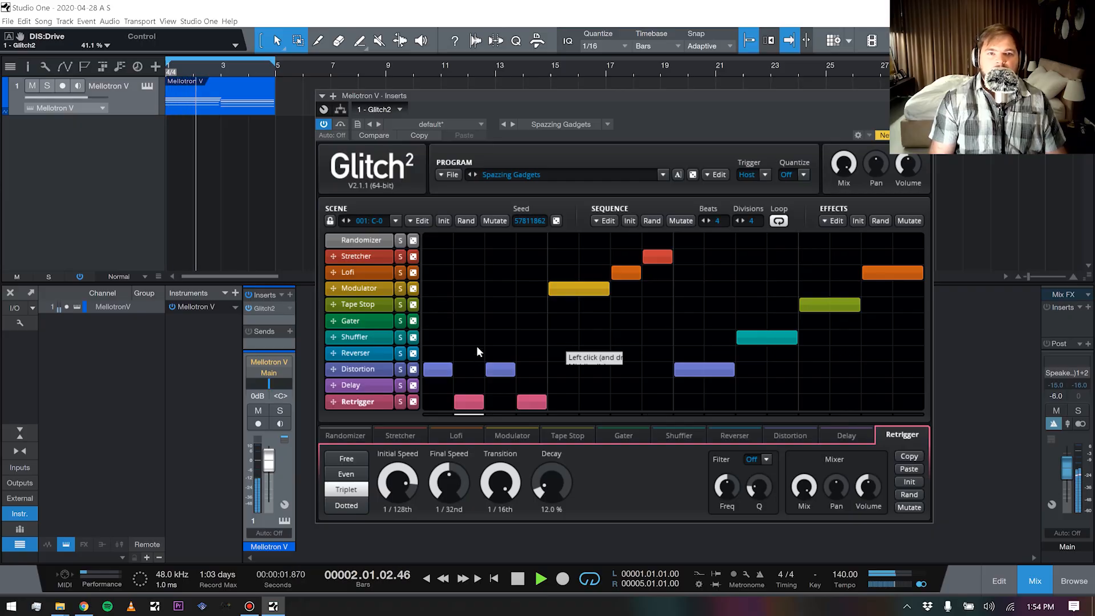
Place one-step Distortion blocks on every odd step from 5 to 15, shortening the existing two-step block, during playback.
left_click(553, 369)
left_click(627, 369)
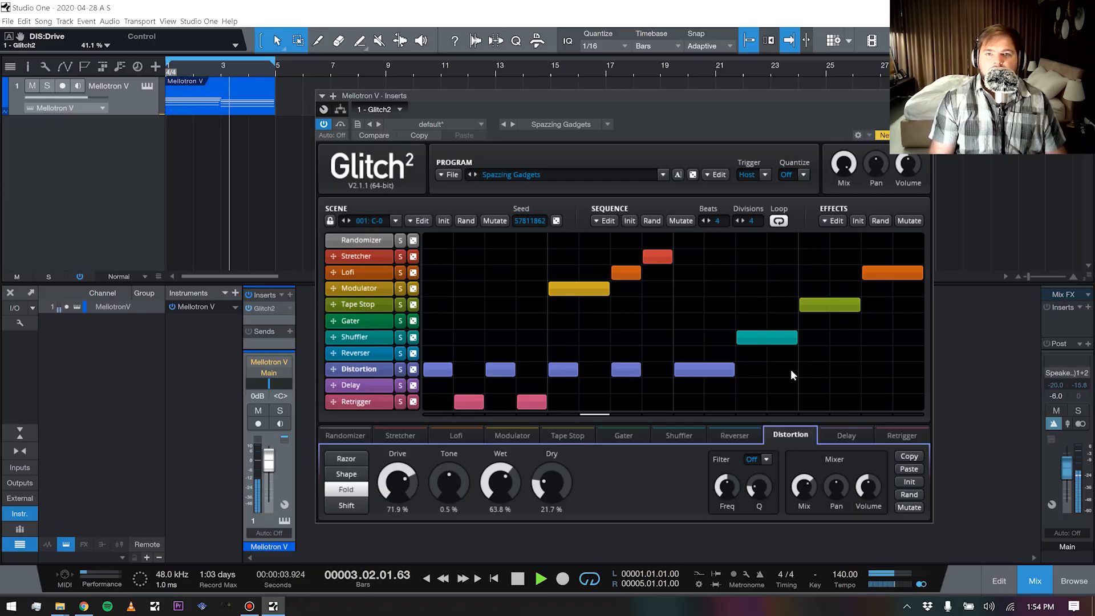
left_click_drag(706, 372, 698, 372)
left_click(750, 372)
left_click(813, 372)
left_click(871, 372)
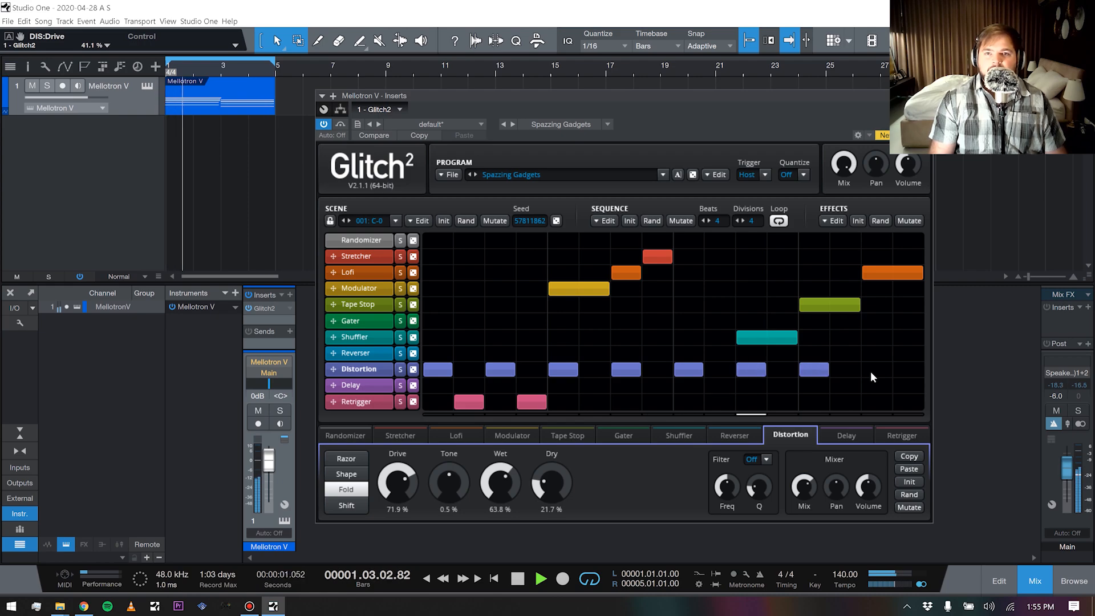
Draw a Gater block across the whole sequence, audition a full-length Shuffler block with it, and delete the Shuffler block.
mouse_move(448, 320)
left_mouse_down()
mouse_move(676, 326)
mouse_move(963, 307)
left_mouse_up()
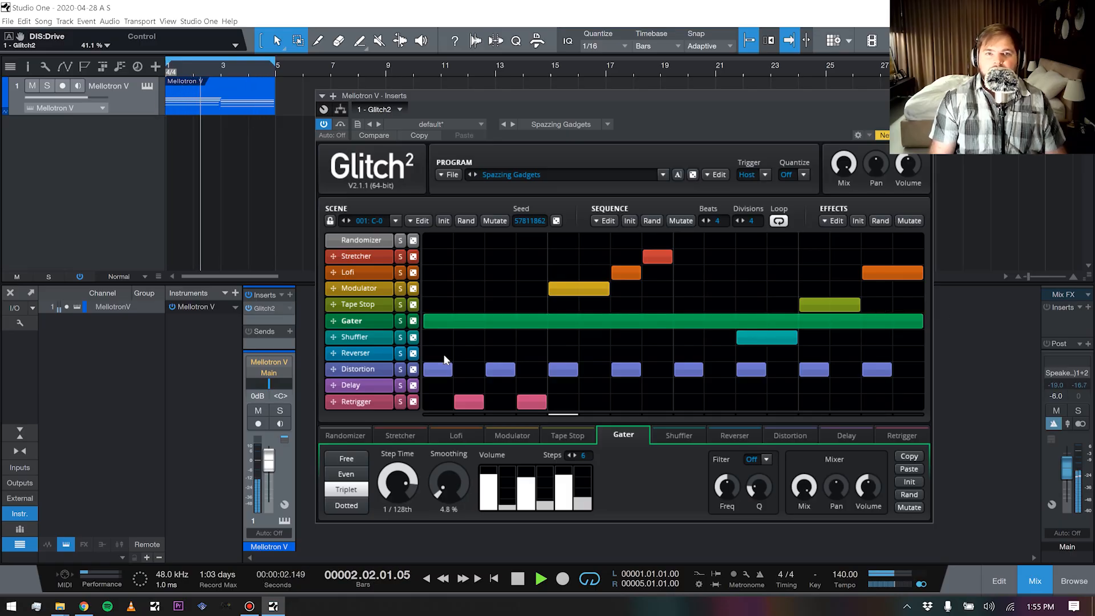
left_click_drag(737, 337, 425, 337)
left_click_drag(797, 337, 973, 335)
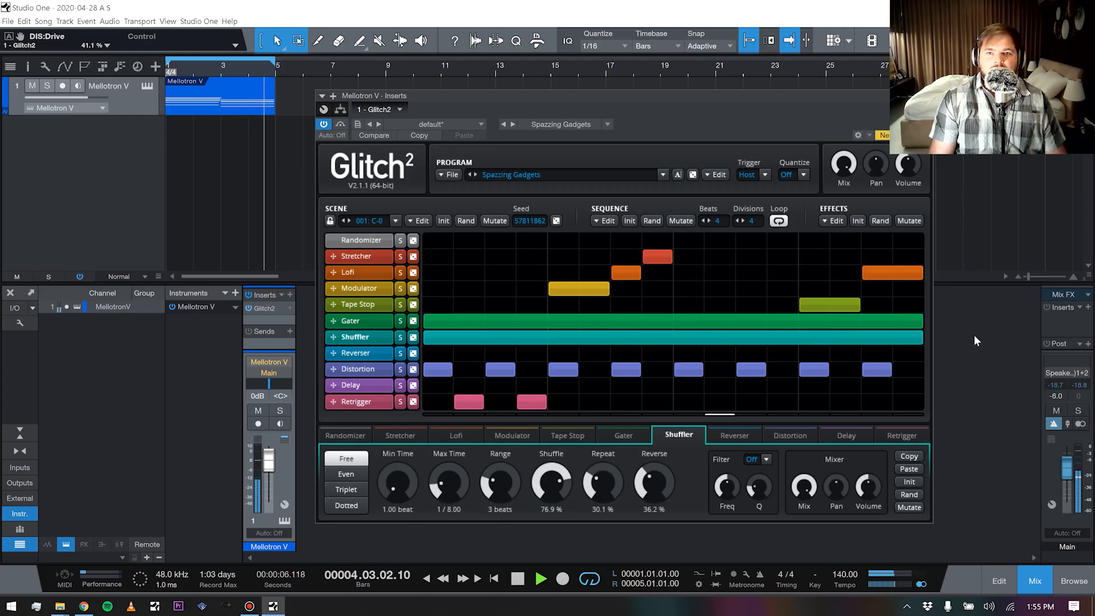
right_click(649, 342)
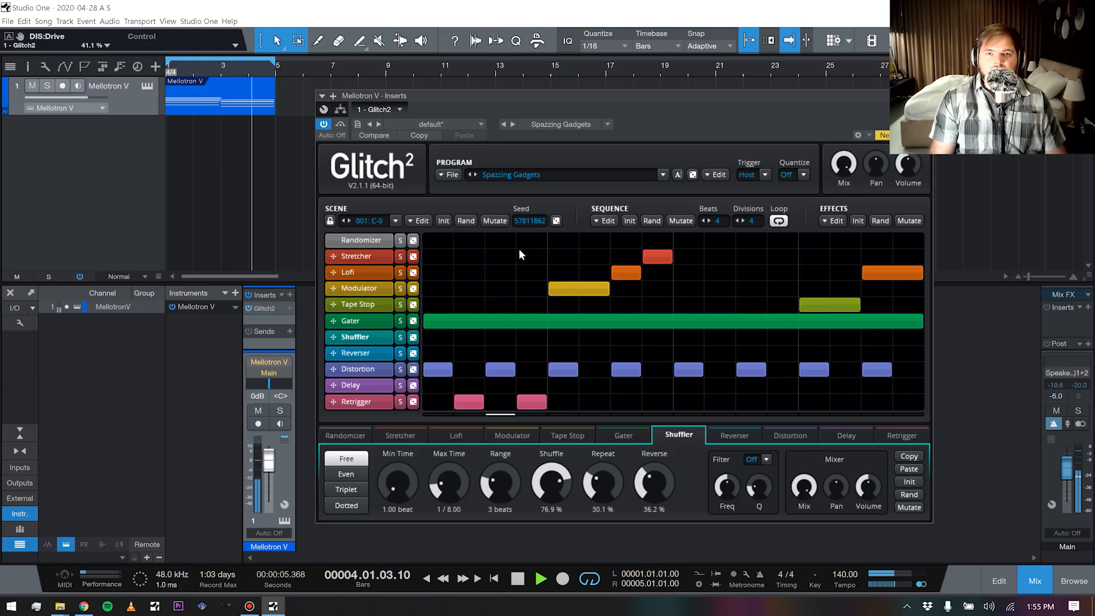
key("space")
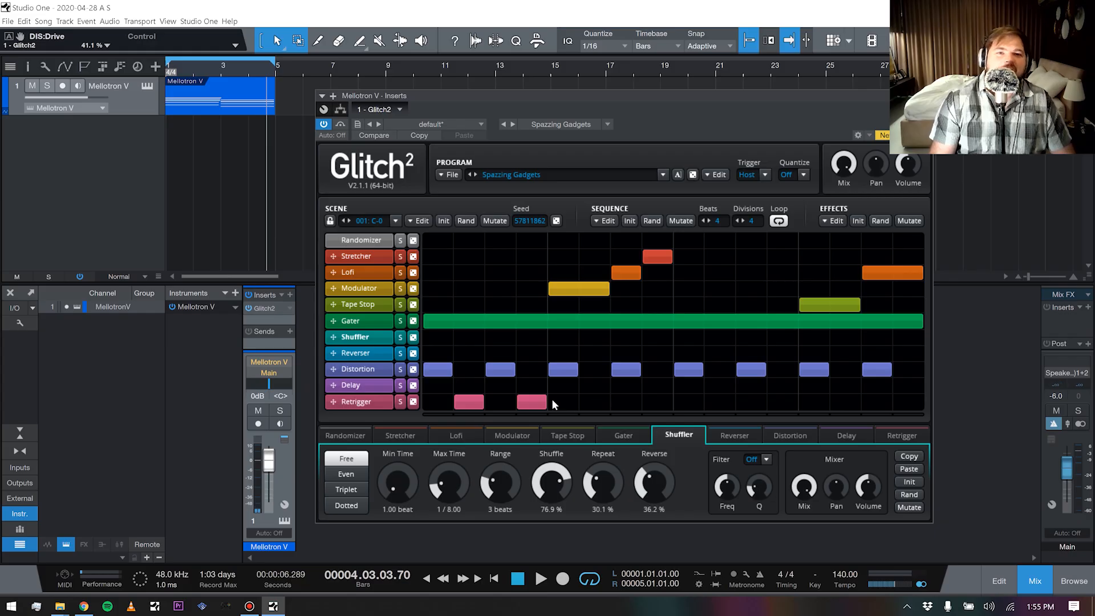
Delete all Retrigger, Distortion, Gater, Modulator, Lofi, Stretcher and Tape Stop blocks to empty the step sequencer.
right_click(532, 402)
right_click(469, 402)
right_click(437, 370)
right_click(876, 369)
right_click(813, 369)
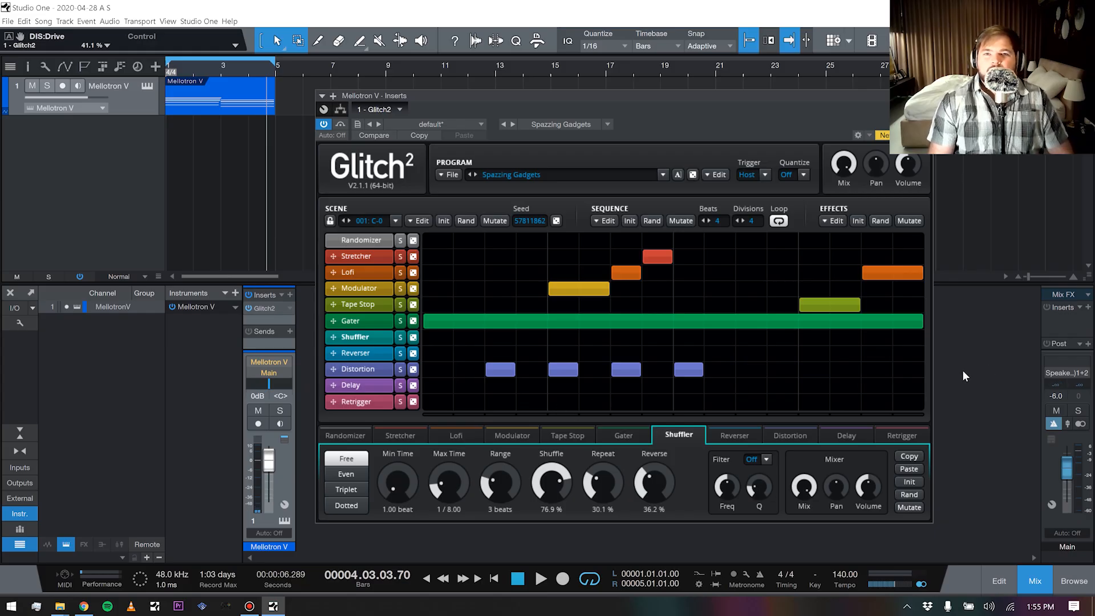
right_click(625, 369)
right_click(689, 369)
right_click(751, 369)
right_click(563, 369)
right_click(500, 369)
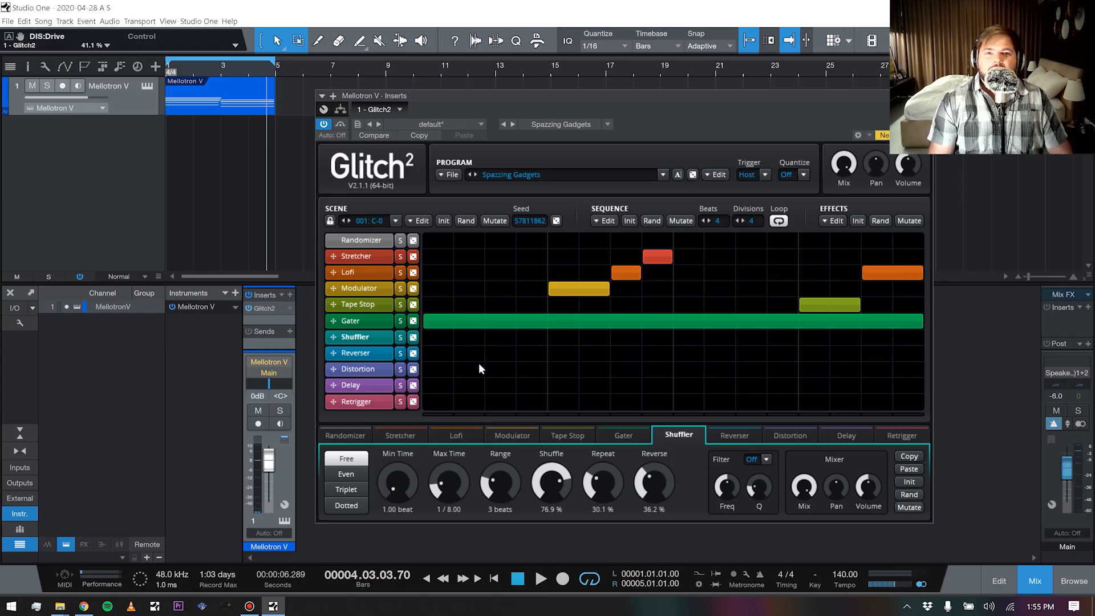
right_click(532, 321)
right_click(579, 288)
right_click(625, 273)
right_click(657, 257)
right_click(892, 273)
right_click(830, 305)
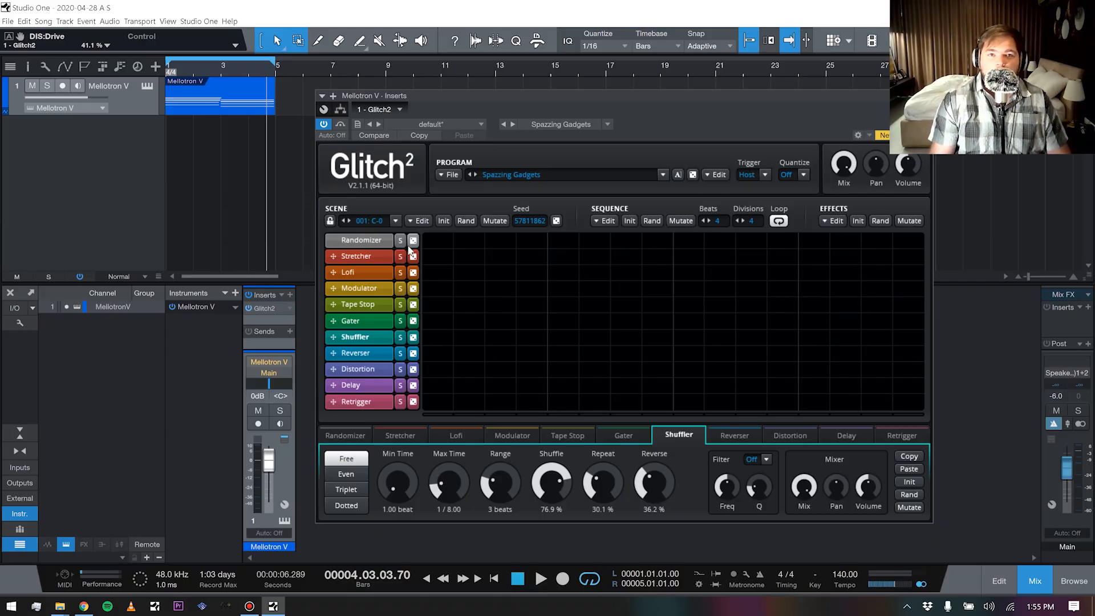
Randomize the block pattern of every effect row from Stretcher to Retrigger and audition the resulting sequence.
left_click(413, 256)
left_click(413, 273)
left_click(413, 288)
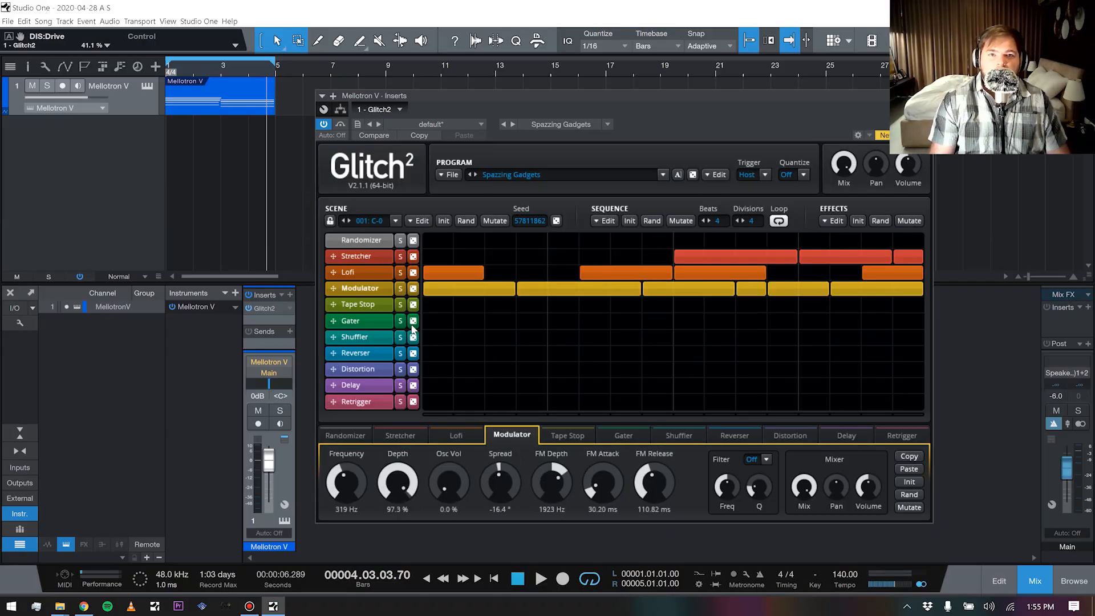
left_click(413, 305)
left_click(413, 320)
left_click(412, 337)
left_click(413, 353)
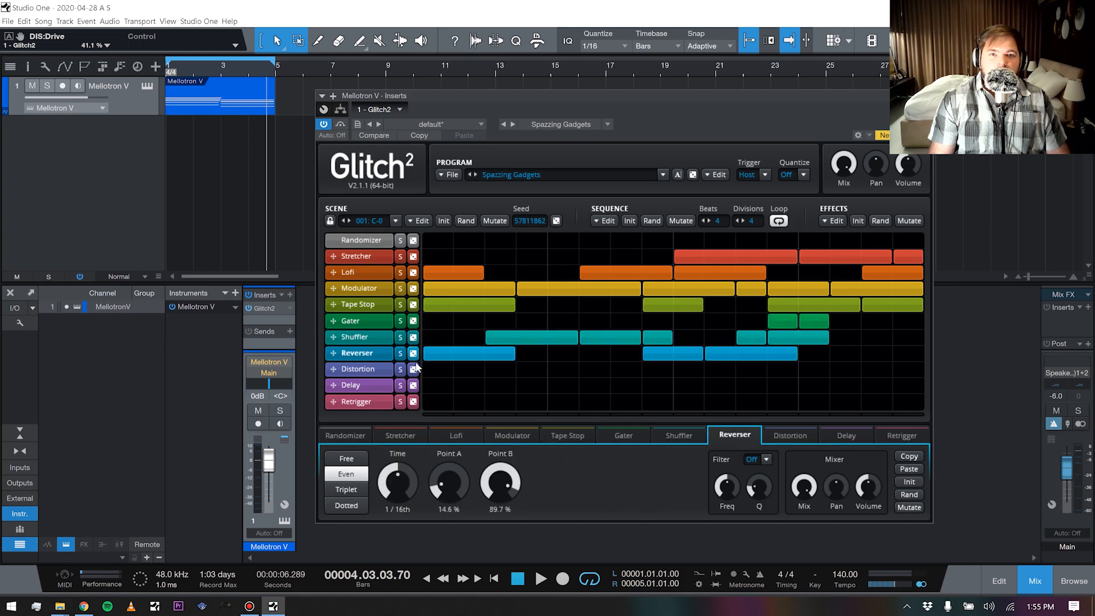
left_click(413, 369)
left_click(413, 385)
left_click(413, 401)
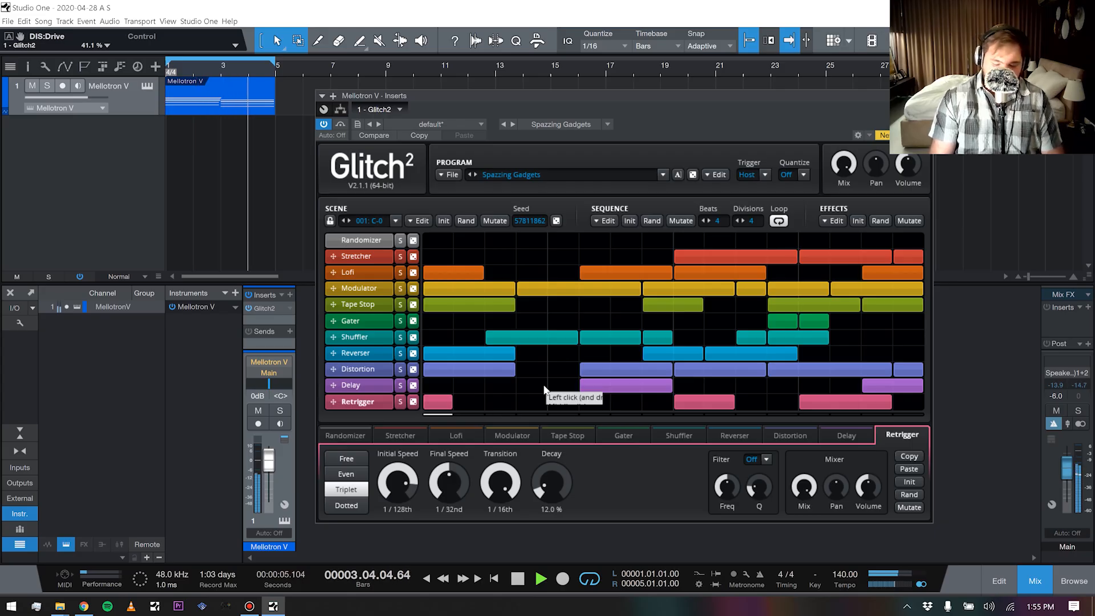
key("space")
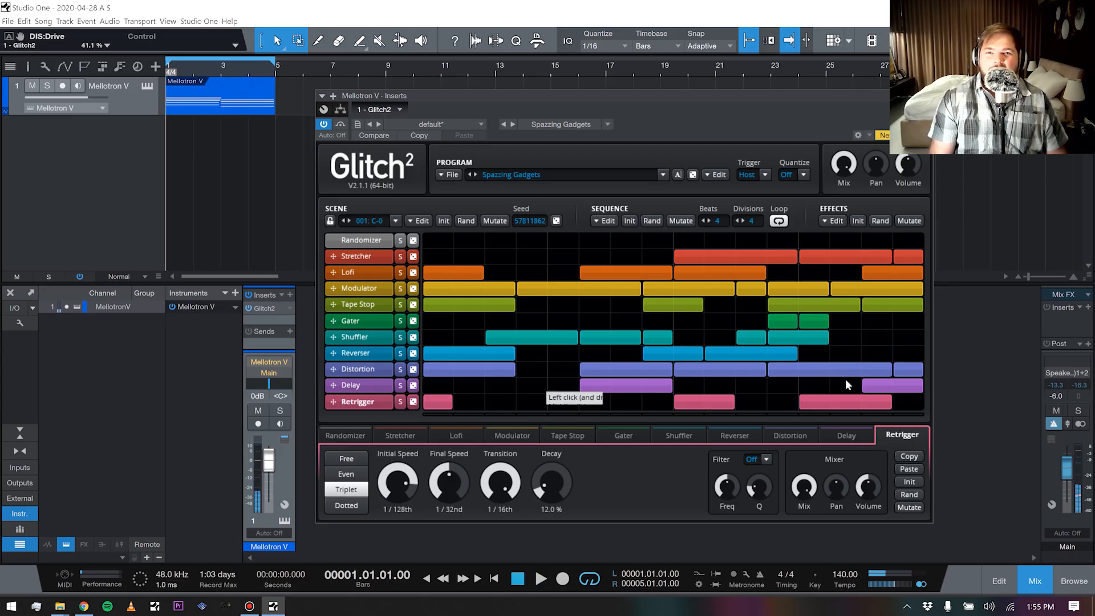
Clear the randomized blocks from the sequencer and set the sequence length to 8 beats with 8 divisions.
right_click(837, 402)
mouse_move(774, 386)
left_mouse_down()
mouse_move(768, 396)
mouse_move(426, 402)
mouse_move(480, 236)
mouse_move(702, 319)
mouse_move(720, 377)
mouse_move(714, 286)
mouse_move(686, 314)
mouse_move(895, 349)
mouse_move(910, 387)
left_mouse_up()
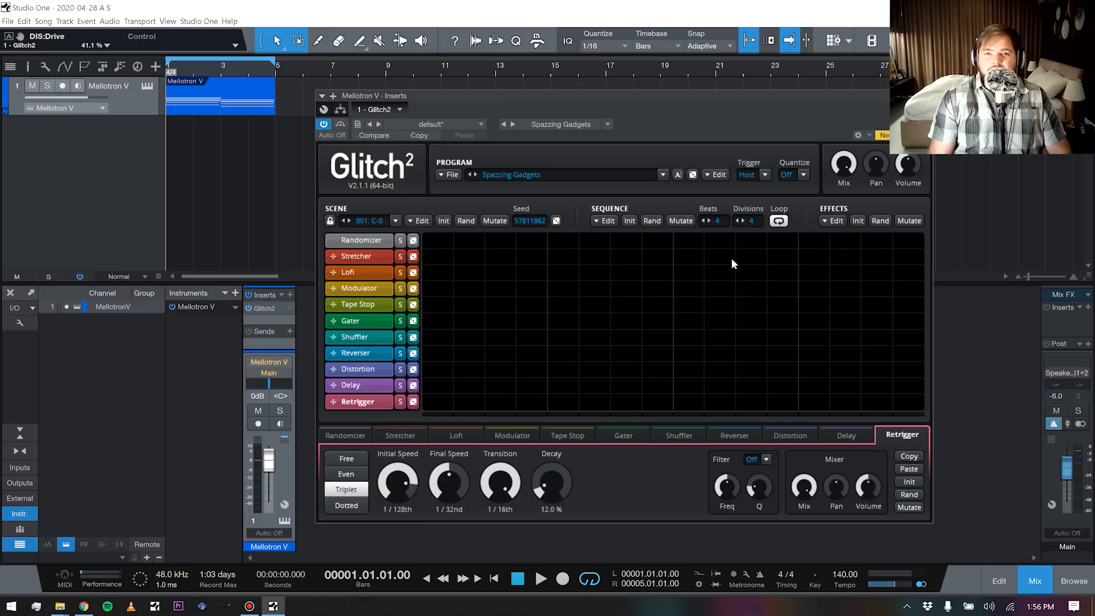
left_click(708, 221)
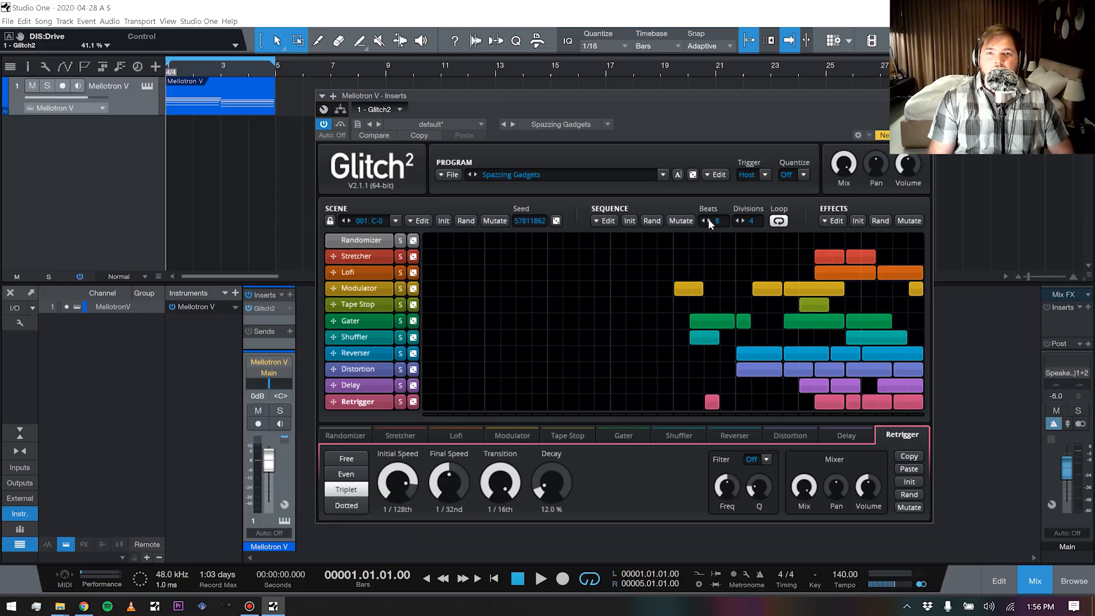
left_click(743, 221)
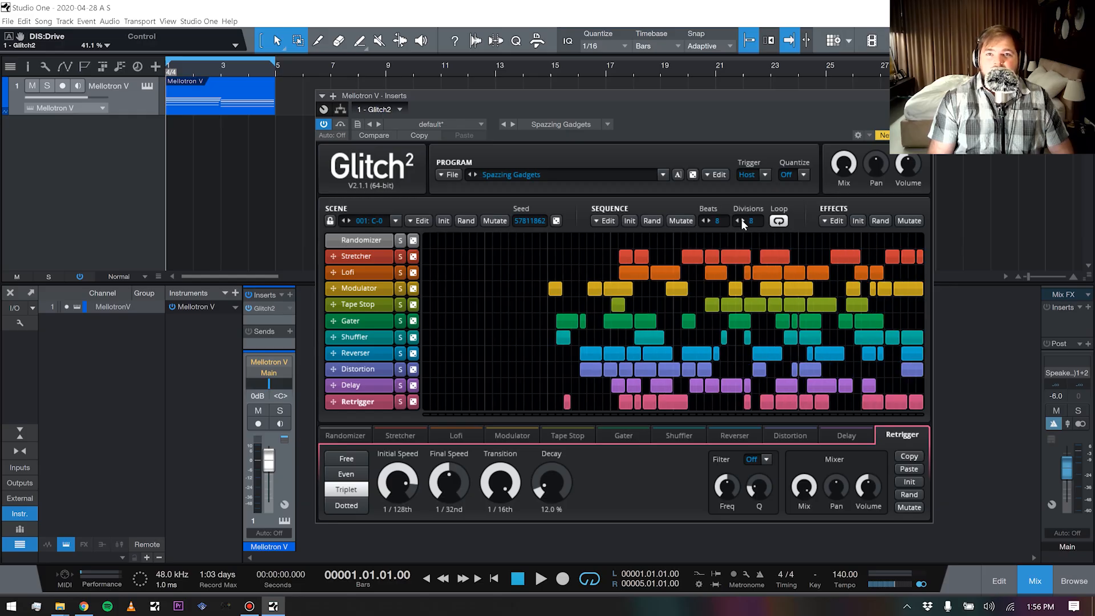
Erase every leftover effect block from the expanded grid of 8 beats and 8 divisions.
mouse_move(513, 291)
left_mouse_down()
mouse_move(569, 295)
mouse_move(532, 356)
mouse_move(691, 250)
mouse_move(503, 359)
left_mouse_up()
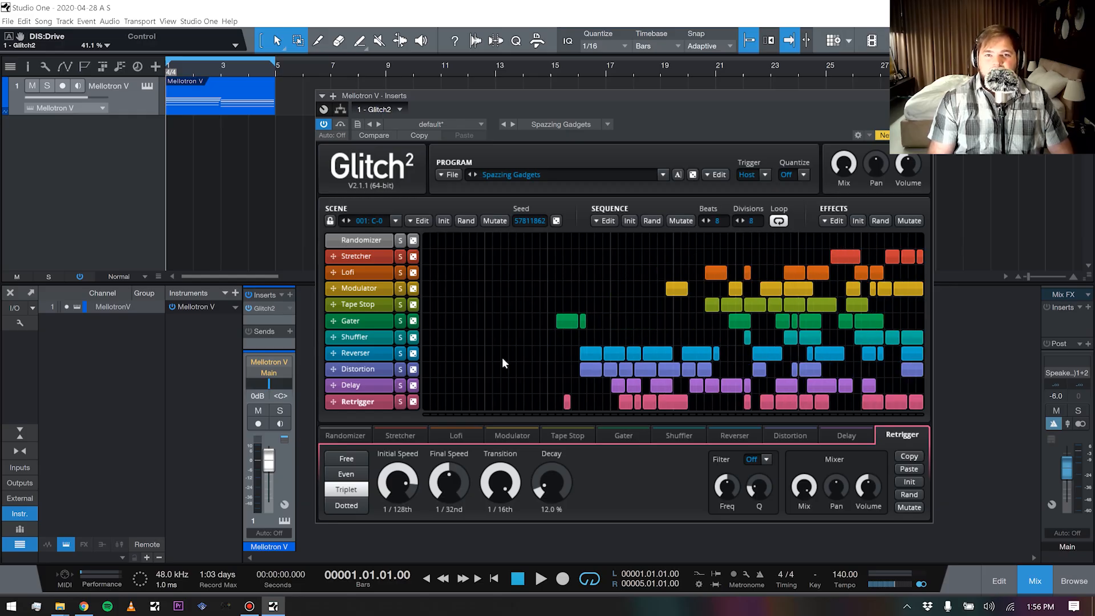
mouse_move(599, 322)
left_mouse_down()
mouse_move(639, 345)
mouse_move(565, 387)
mouse_move(885, 283)
mouse_move(578, 400)
mouse_move(655, 312)
mouse_move(663, 391)
left_mouse_up()
mouse_move(764, 362)
left_mouse_down()
mouse_move(742, 368)
mouse_move(760, 386)
left_mouse_up()
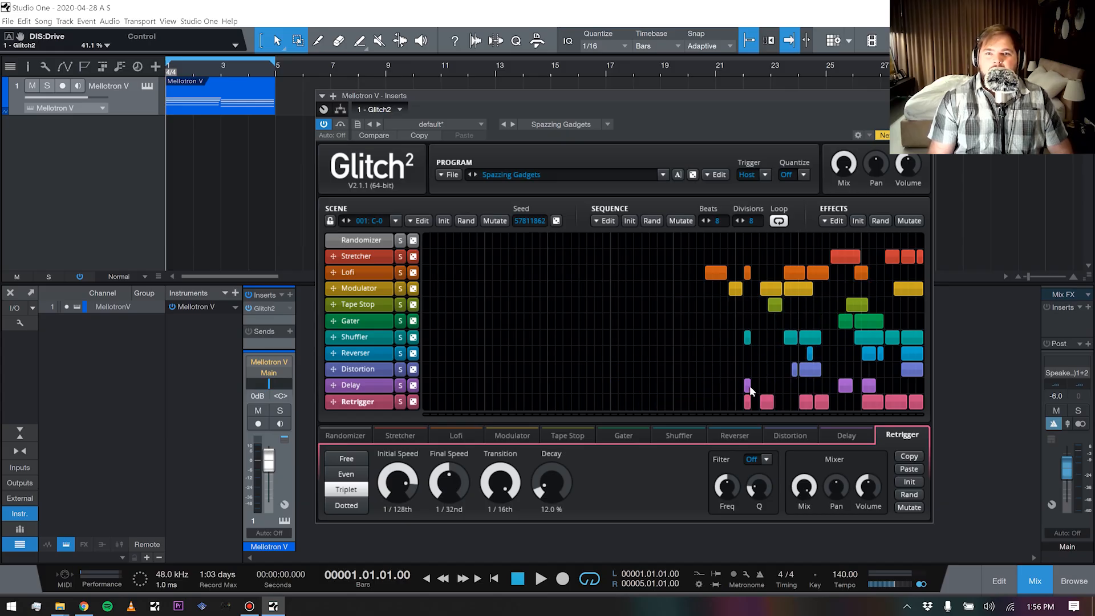
mouse_move(901, 400)
left_mouse_down()
mouse_move(884, 254)
mouse_move(798, 391)
left_mouse_up()
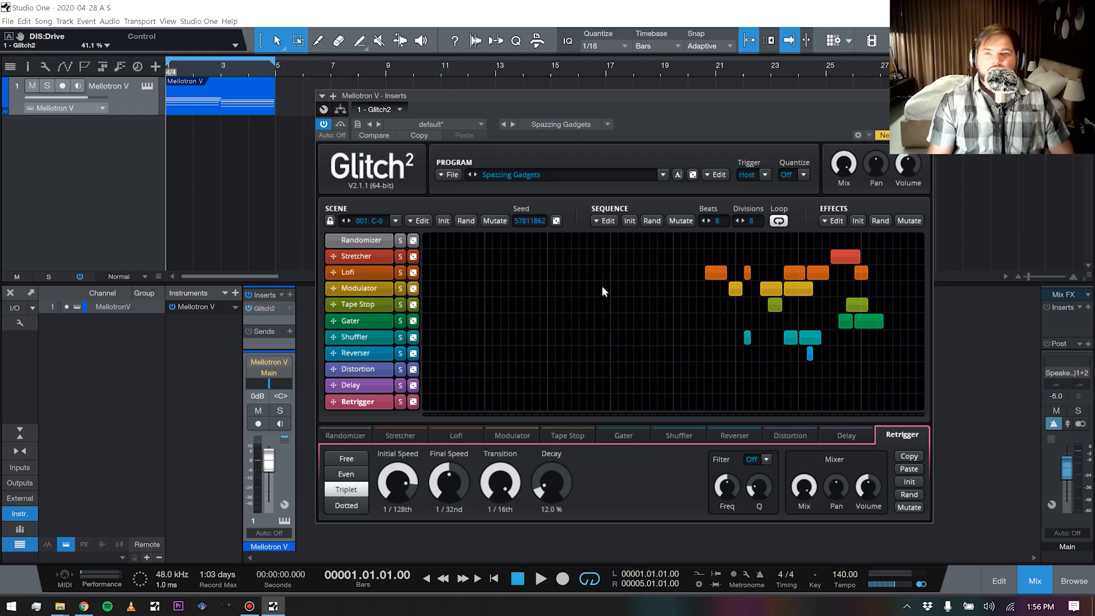
mouse_move(721, 346)
left_mouse_down()
mouse_move(735, 289)
mouse_move(848, 265)
mouse_move(866, 298)
mouse_move(839, 332)
mouse_move(769, 363)
left_mouse_up()
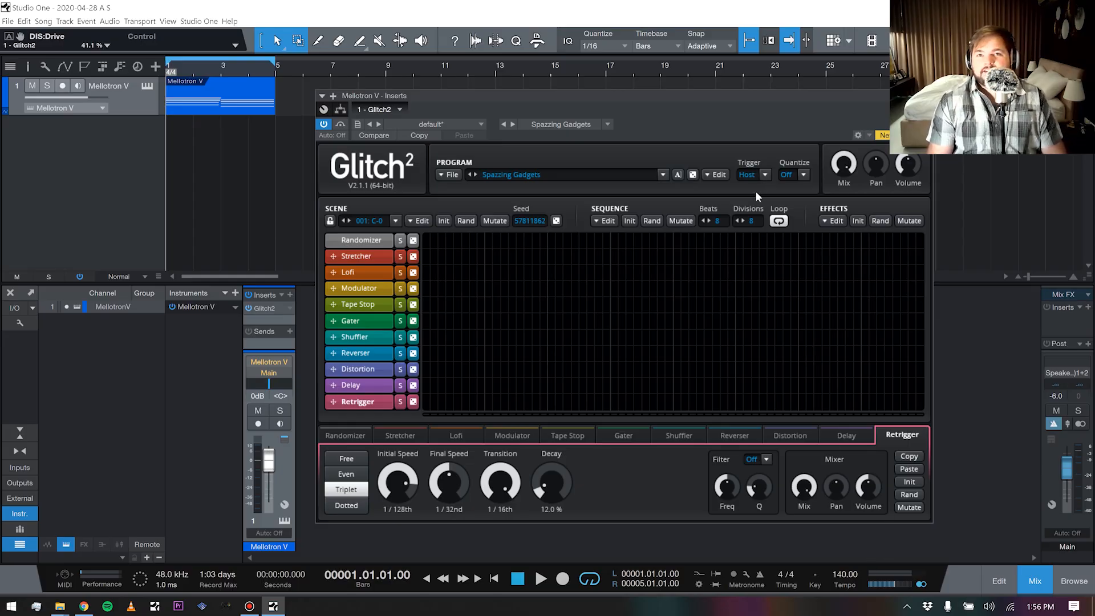
Check the master Mix level and view the list of preset programs without changing from Spazzing Gadgets.
left_click_drag(843, 165, 847, 166)
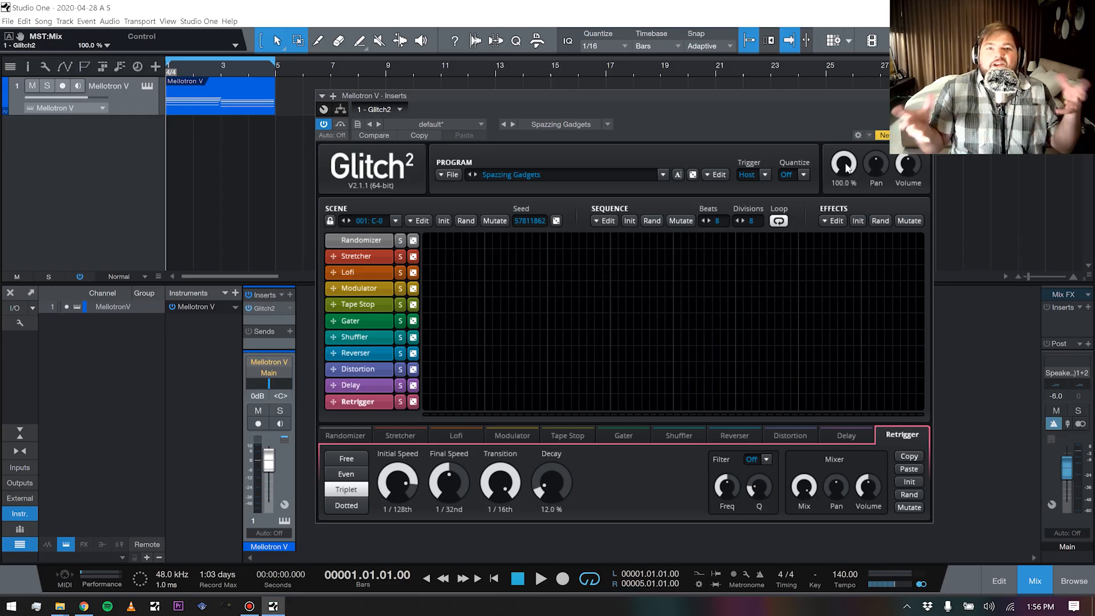
left_click(664, 175)
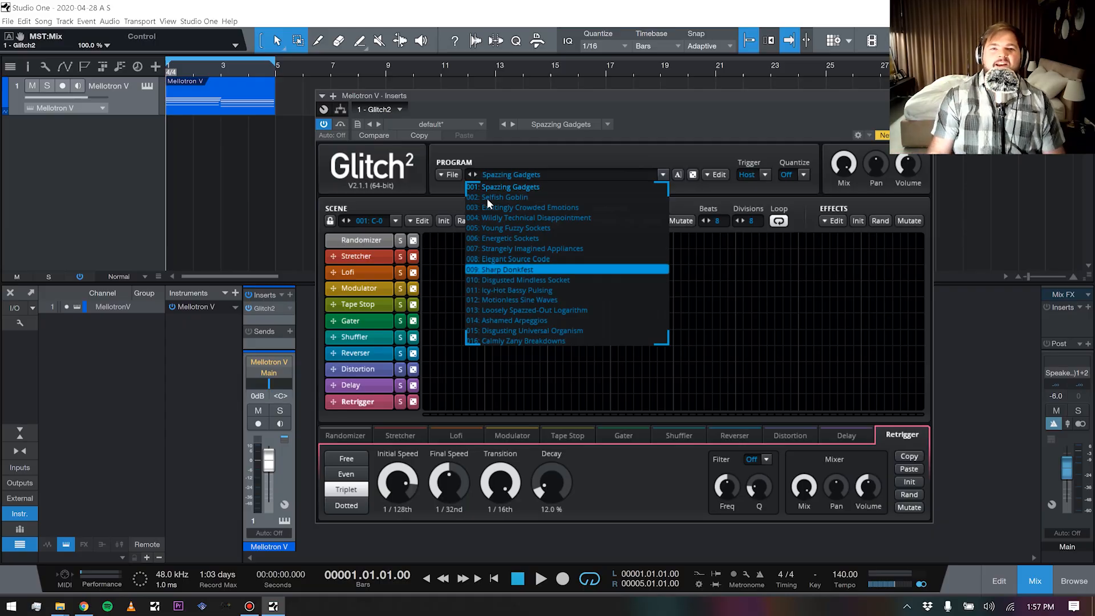
left_click(631, 123)
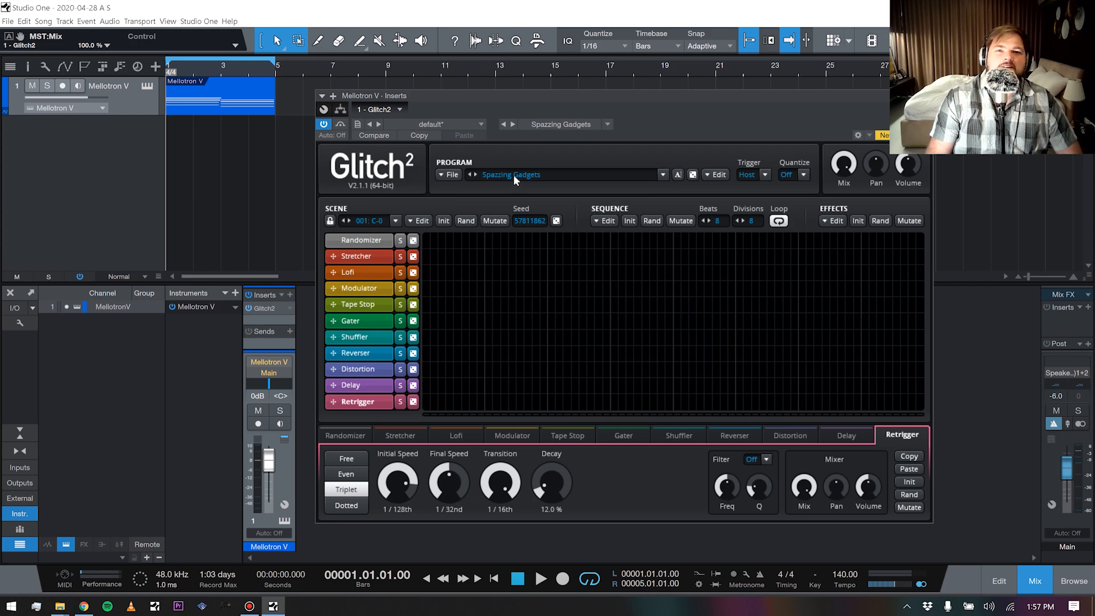
left_click(536, 173)
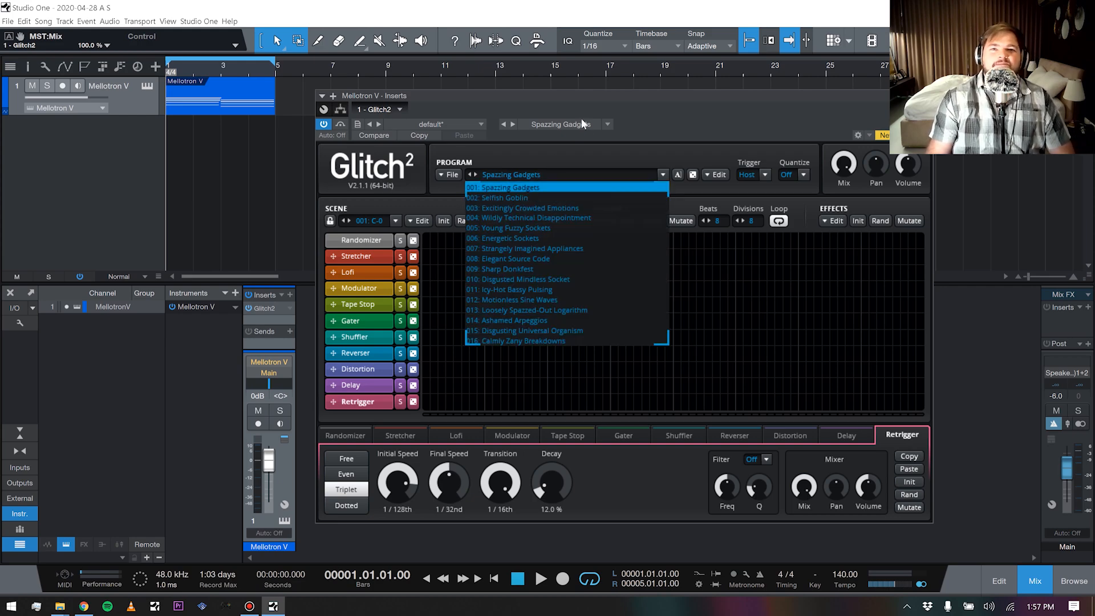
Close the preset program list and set the sequence length to 7 beats.
left_click(733, 117)
left_click(701, 219)
left_click(701, 219)
left_click(702, 219)
left_click(703, 221)
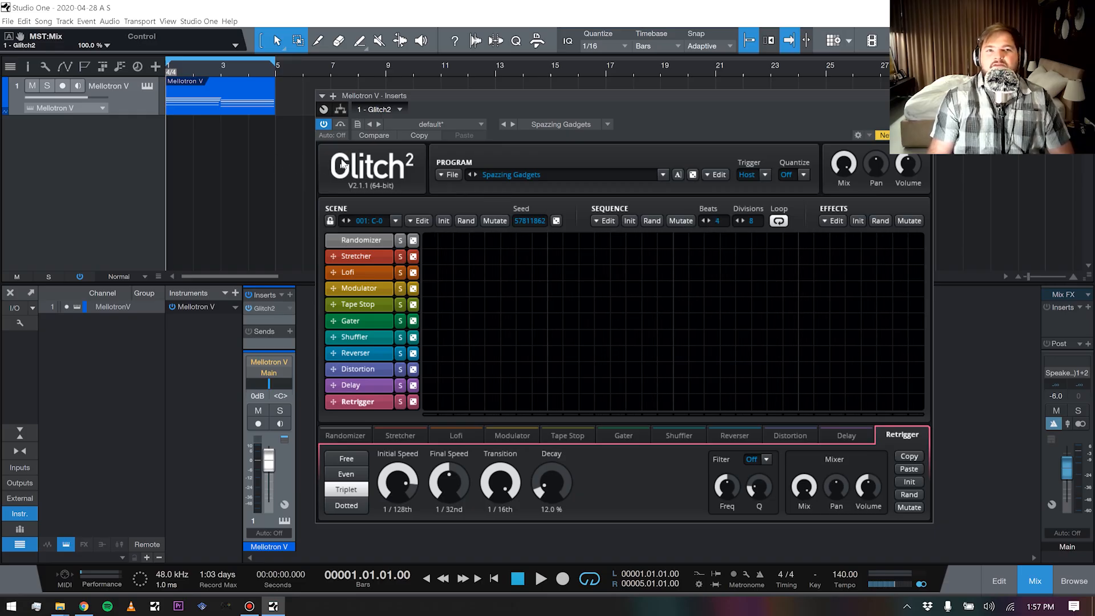
left_click(710, 220)
left_click(709, 219)
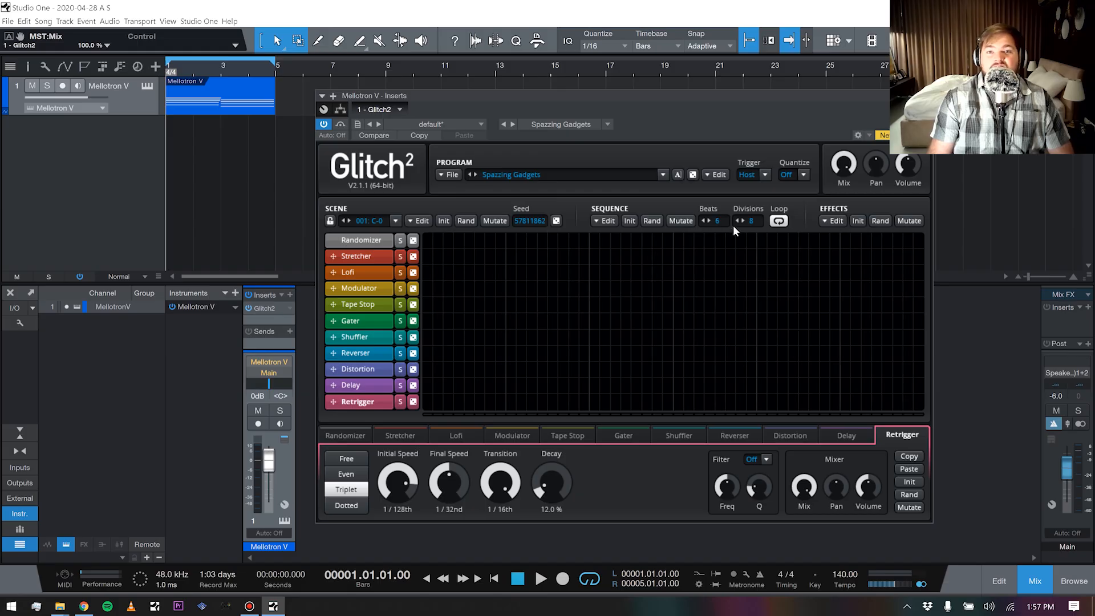
left_click(710, 221)
Set the sequencer grid to 3 divisions per beat.
left_click(736, 222)
left_click(735, 221)
left_click(735, 221)
left_click(735, 222)
left_click(735, 221)
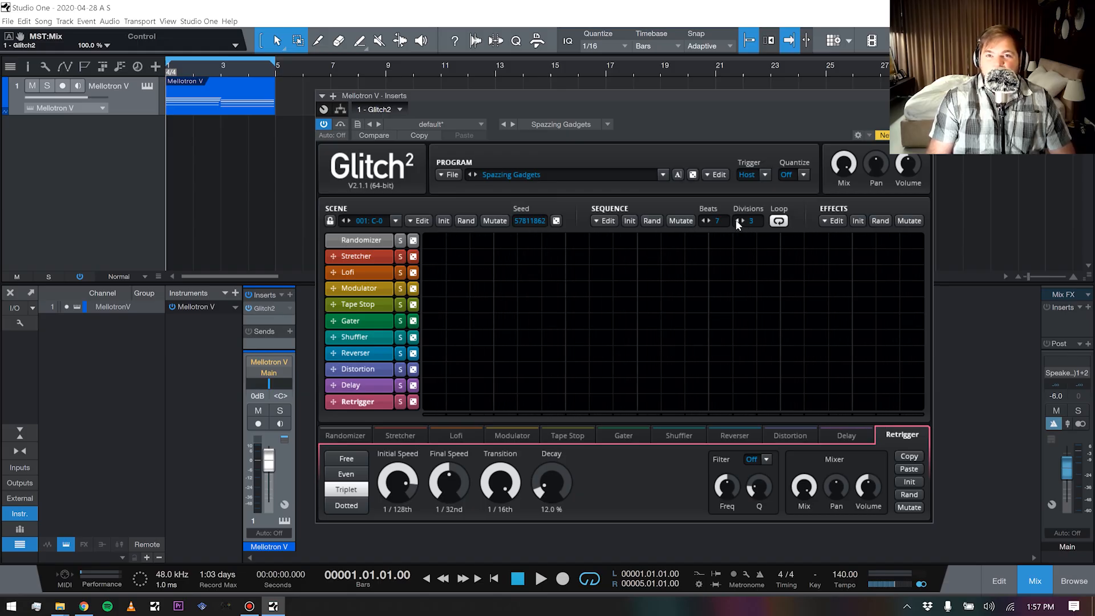
Randomize the block patterns of the Stretcher, Modulator and Tape Stop rows and audition the sequence.
left_click(413, 256)
left_click(413, 288)
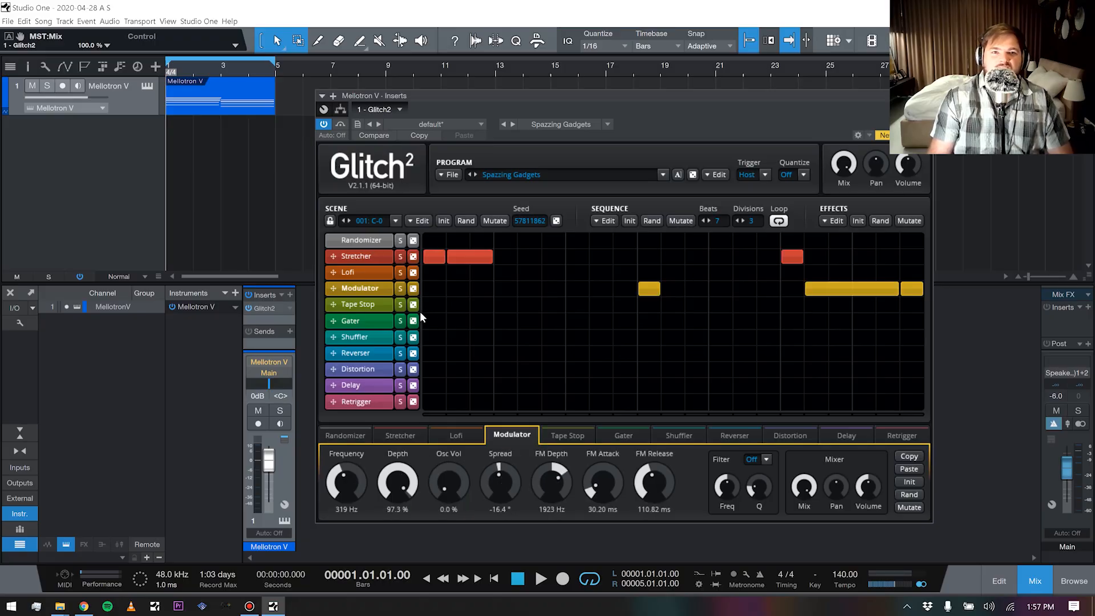
left_click(412, 305)
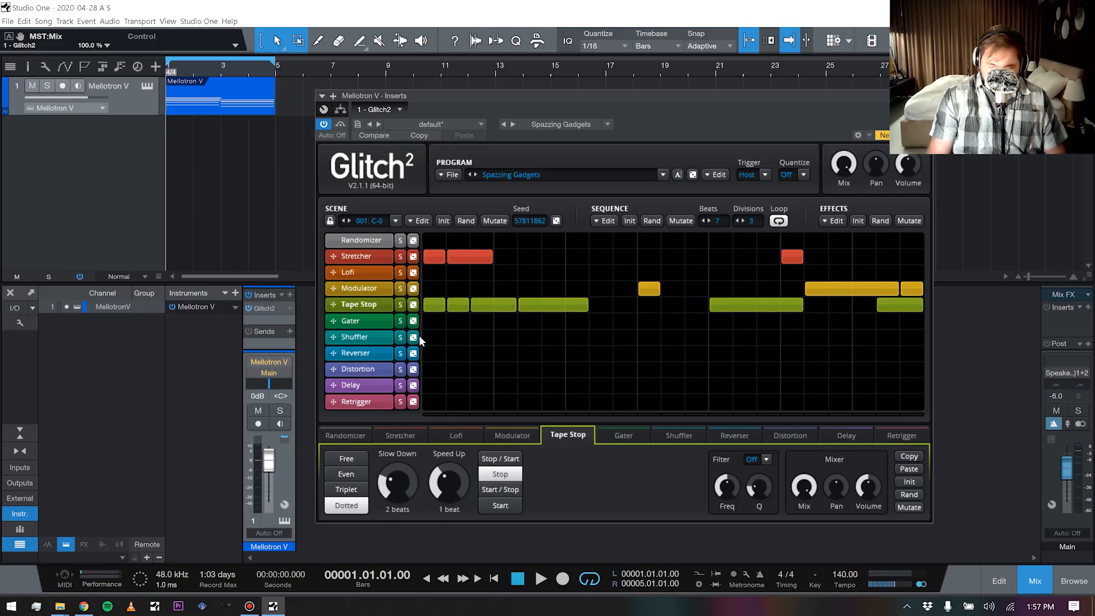
key("space")
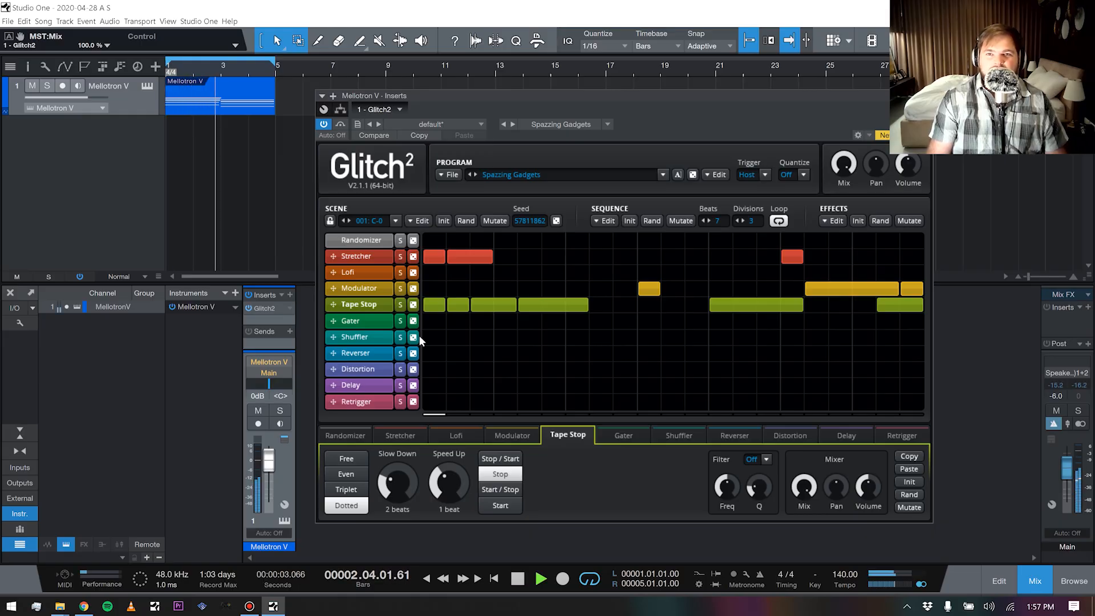
key("space")
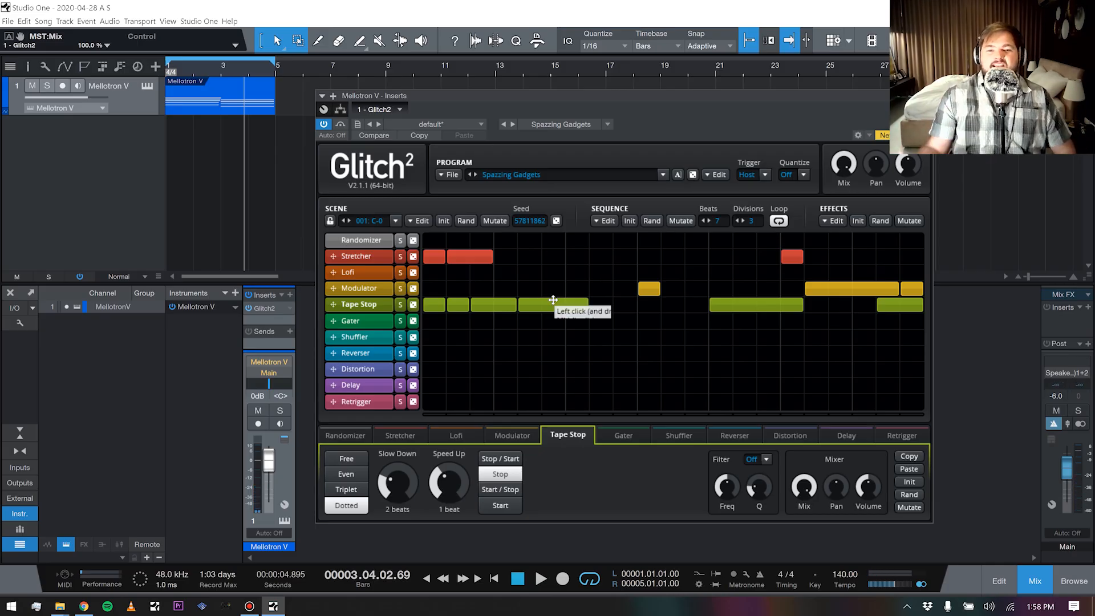
Erase the randomized Stretcher, Modulator and Tape Stop blocks from the sequencer grid.
right_click(580, 301)
right_click(433, 303)
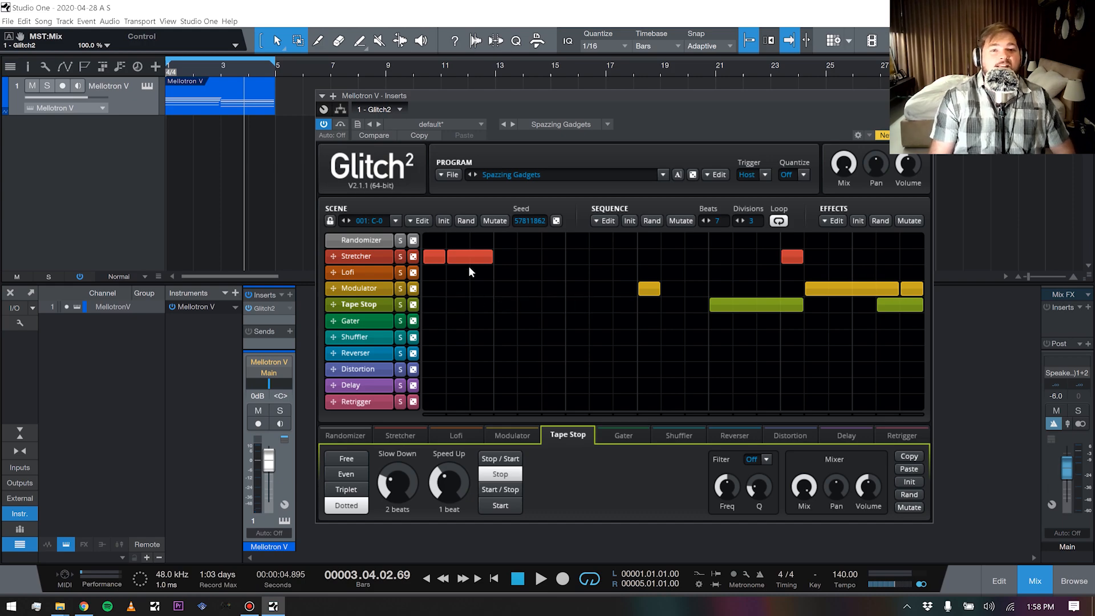
right_click(648, 289)
right_click(791, 257)
right_click(755, 305)
right_click(851, 288)
right_click(912, 289)
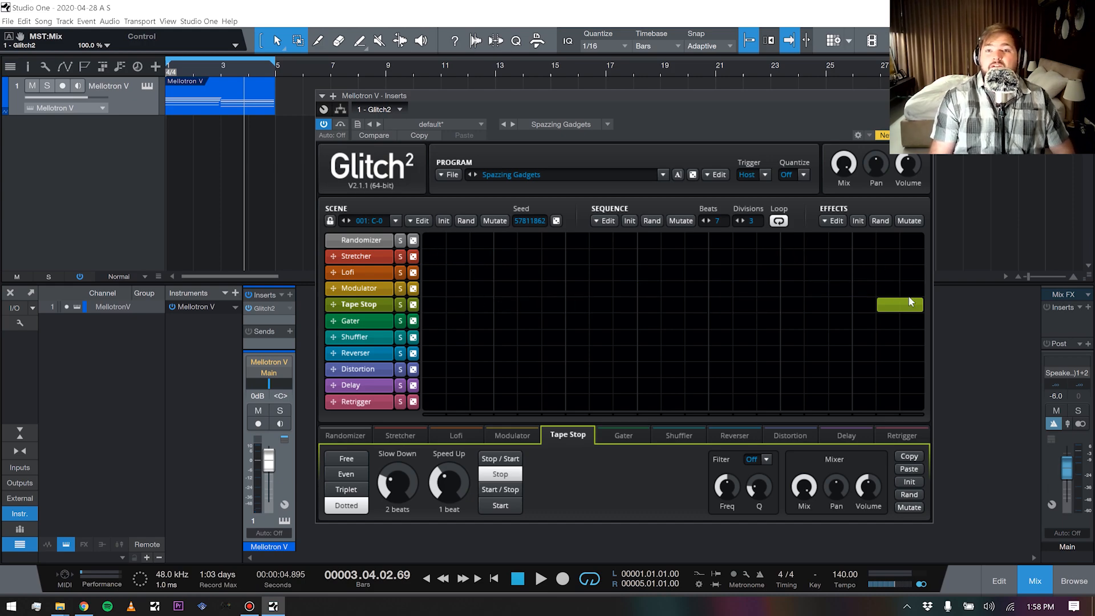
Set the sequence length to 4 beats with 3 divisions.
left_click(702, 221)
left_click(702, 221)
left_click(702, 221)
left_click(741, 221)
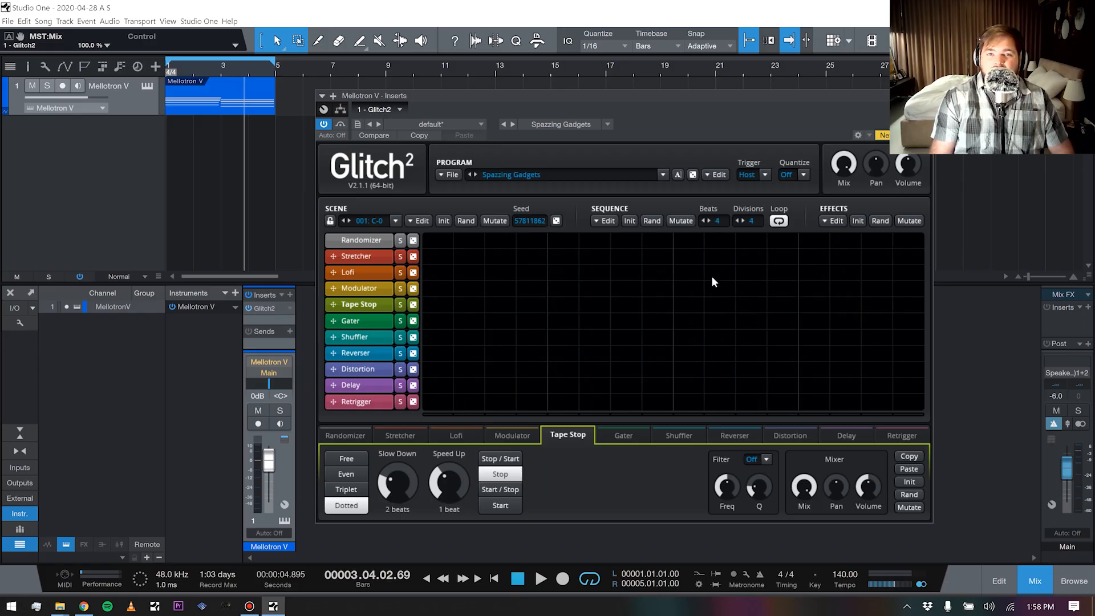
left_click(736, 221)
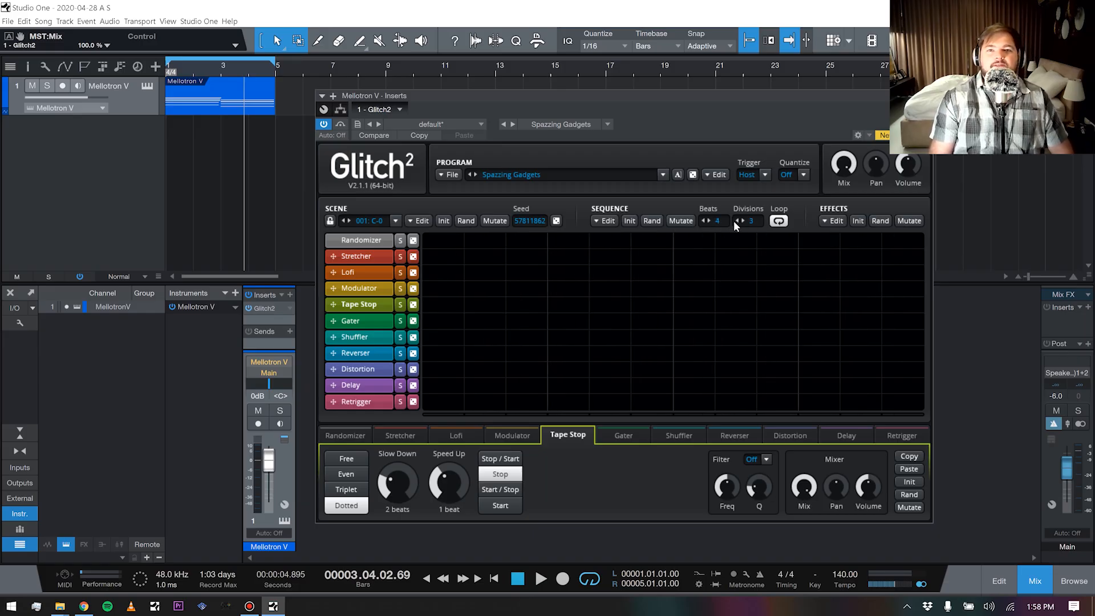
Fill the twelve steps with single-step blocks alternating between the Distortion and Delay rows, starting with Distortion.
left_click(442, 369)
left_click(484, 386)
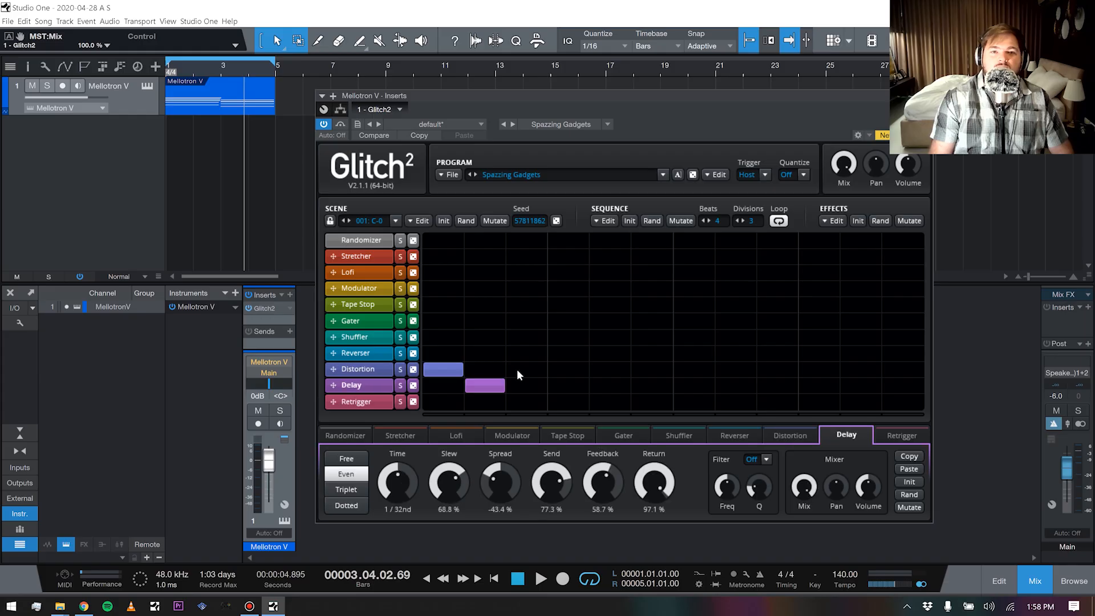
left_click(524, 369)
left_click(568, 385)
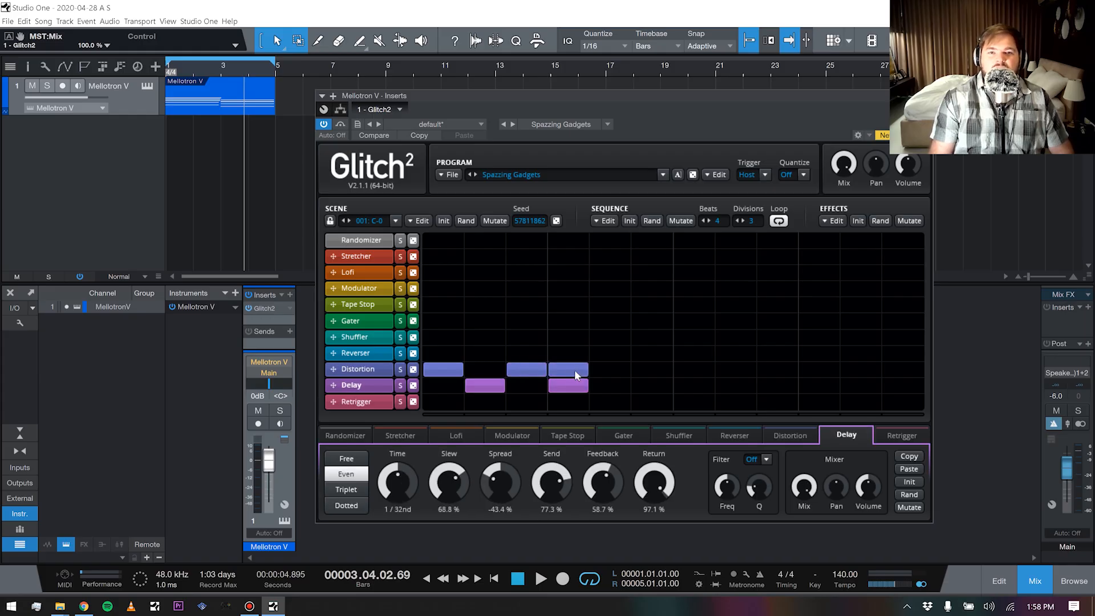
left_click(610, 370)
left_click(652, 386)
left_click(693, 369)
left_click(735, 386)
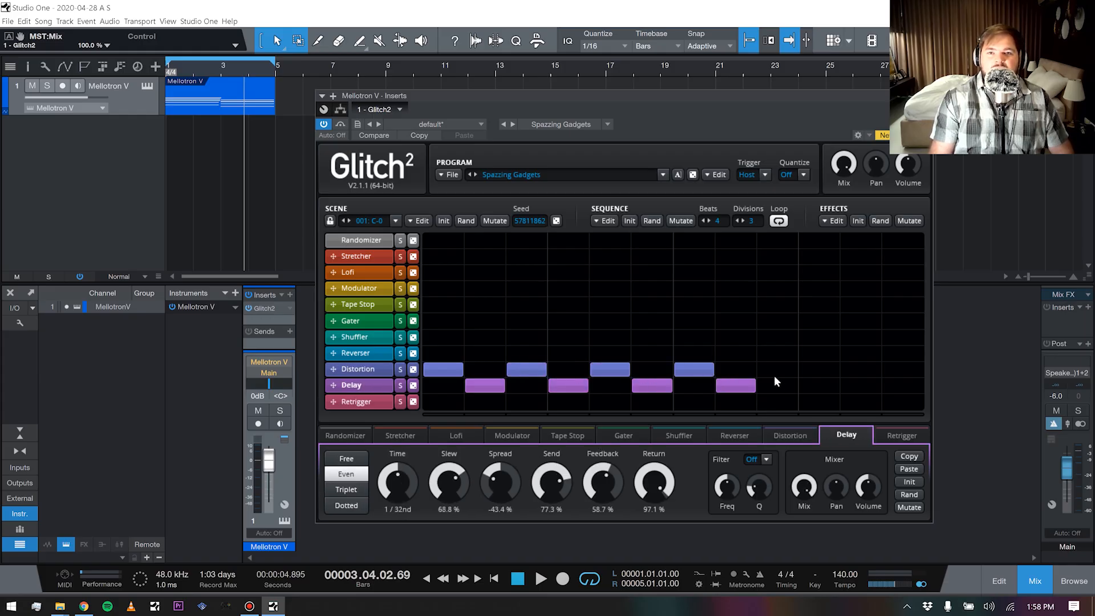
left_click(777, 369)
left_click(825, 385)
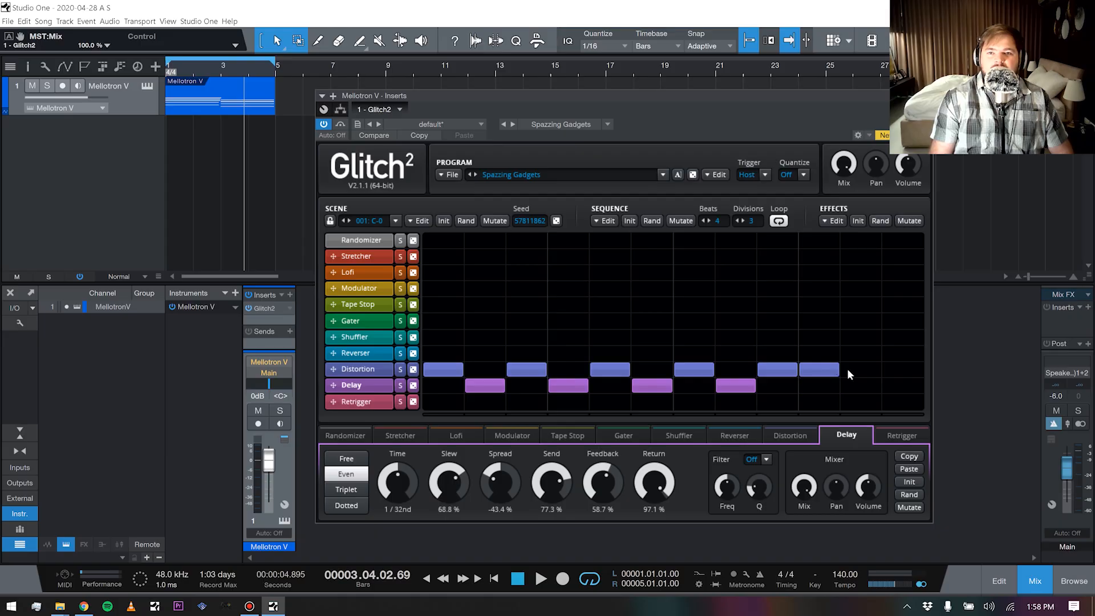
left_click(826, 374)
left_click(826, 375)
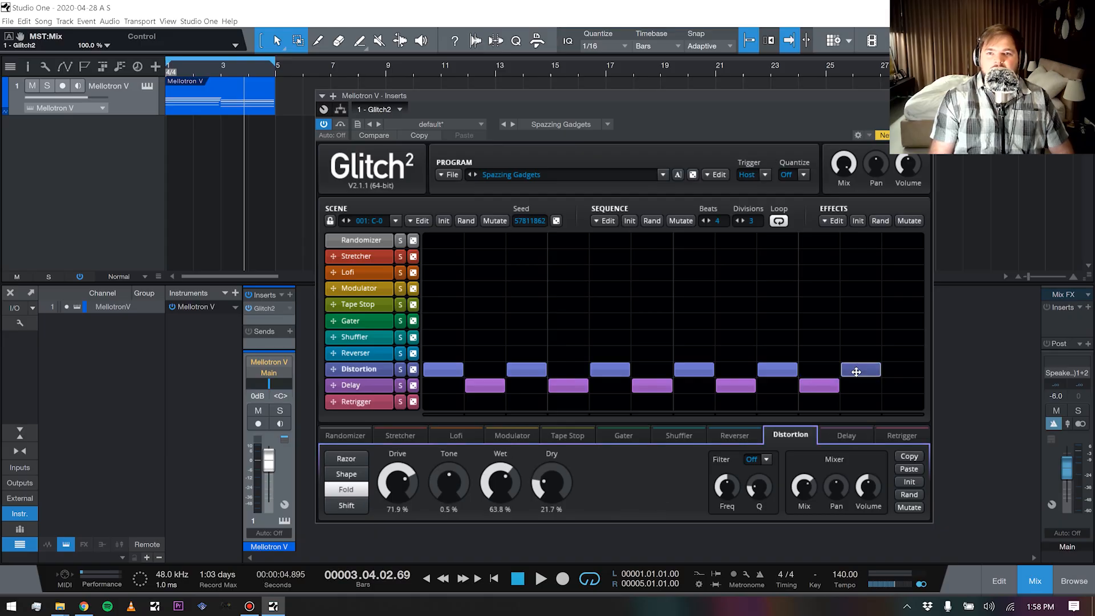
left_click(891, 386)
Audition the alternating pattern and add one continuous Gater block spanning the whole sequence during playback.
key("comma")
key("space")
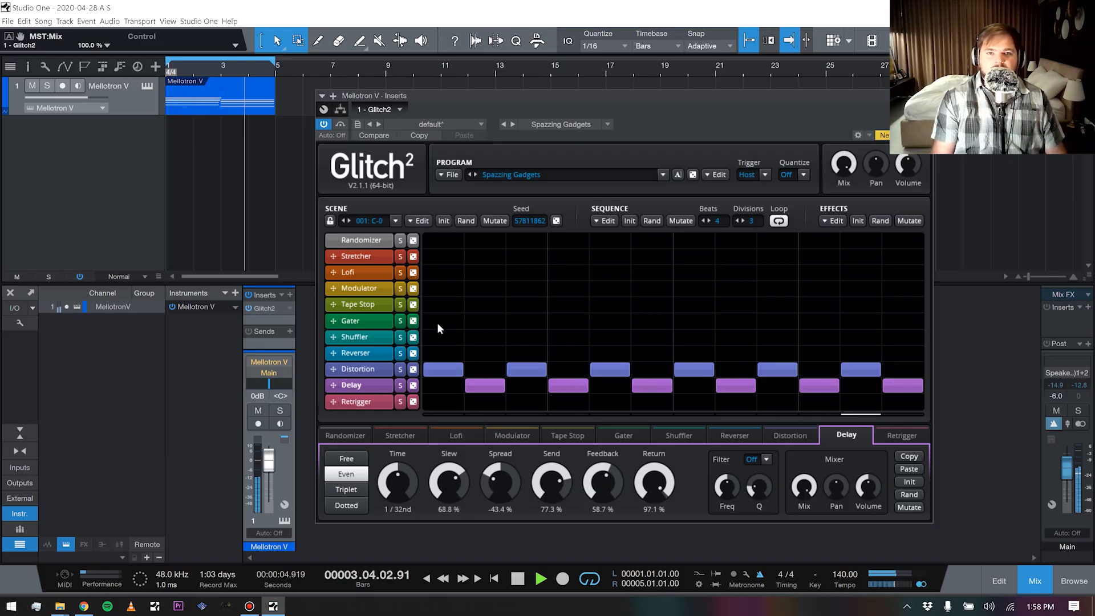
left_click_drag(436, 320, 919, 322)
right_click(899, 321)
left_click_drag(841, 320, 998, 320)
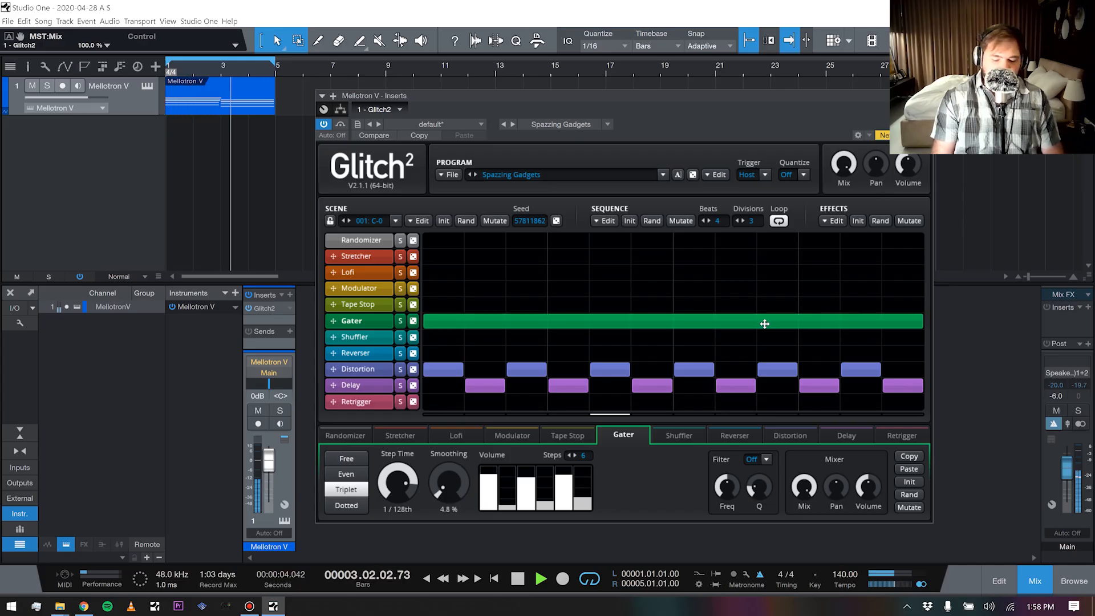
key("space")
Erase all the alternating Distortion and Delay blocks, leaving only the full-length Gater block.
right_click(886, 385)
right_click(860, 370)
right_click(779, 370)
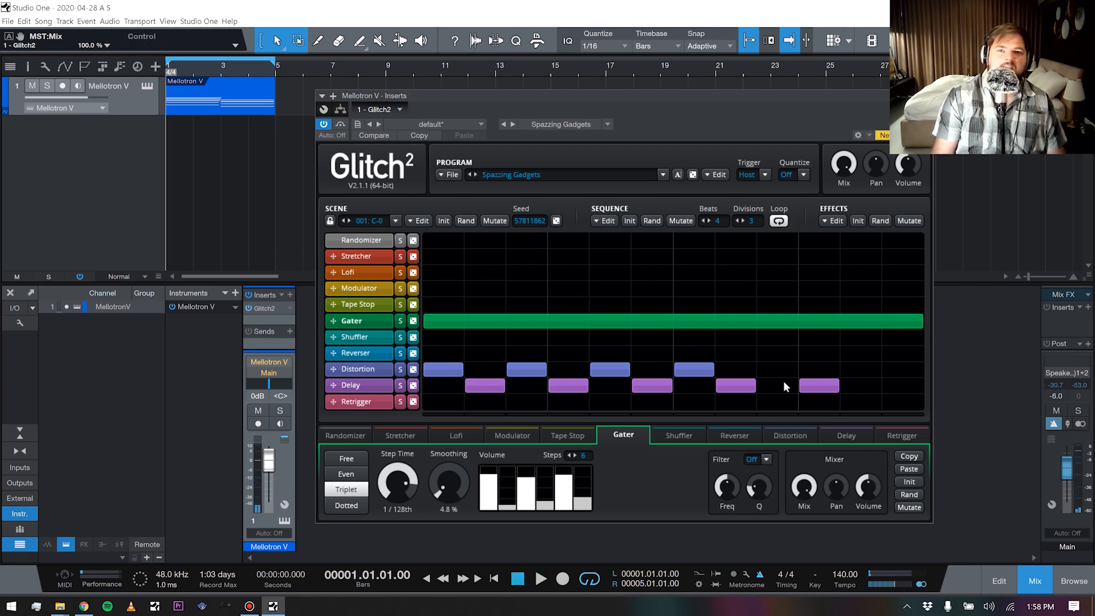
right_click(818, 386)
right_click(735, 386)
right_click(642, 386)
right_click(693, 370)
right_click(485, 385)
right_click(526, 370)
right_click(568, 386)
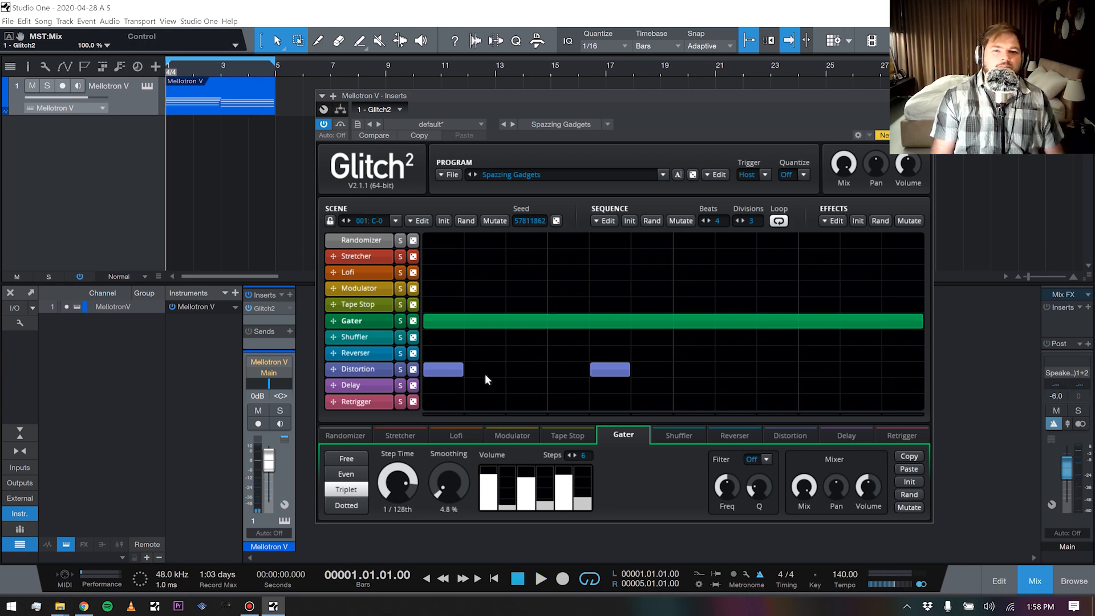
right_click(610, 370)
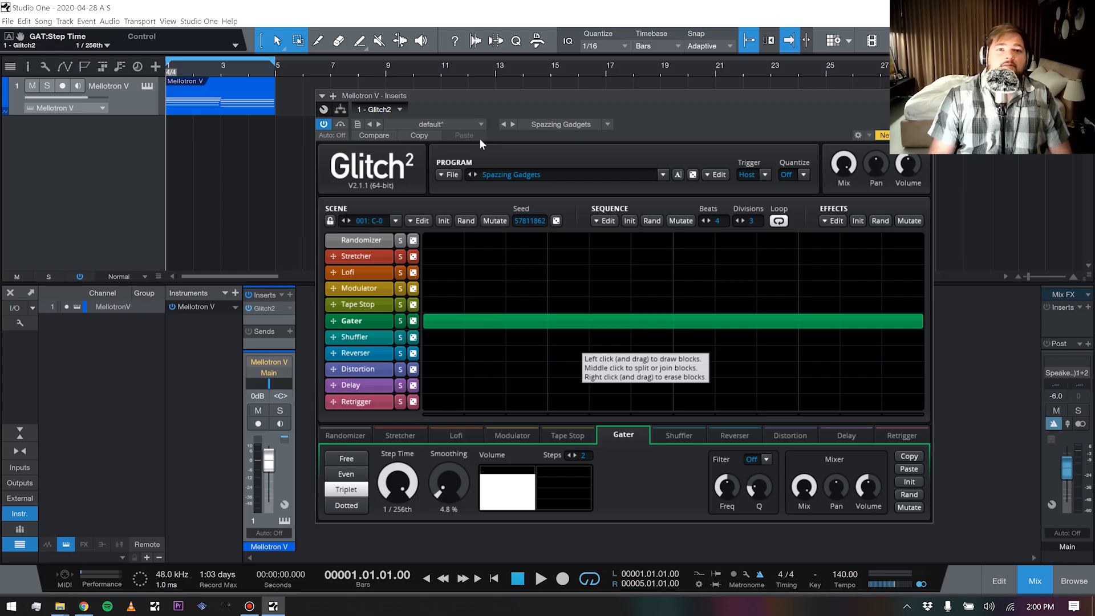
Erase the full-length Gater block and check the master Mix level.
right_click(446, 324)
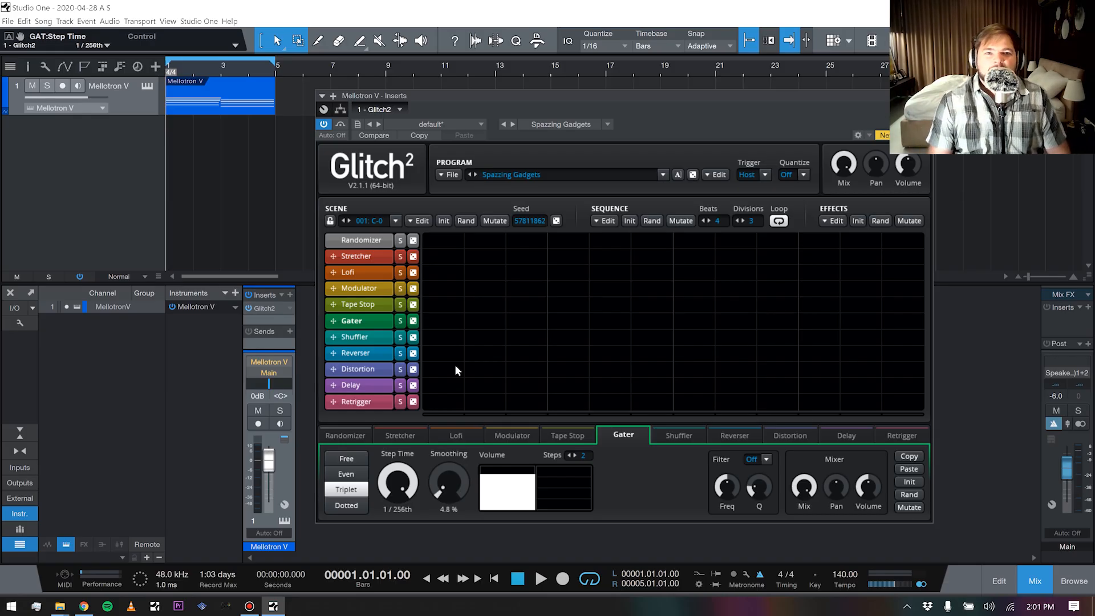
mouse_move(844, 164)
left_mouse_down()
mouse_move(843, 185)
mouse_move(843, 164)
left_mouse_up()
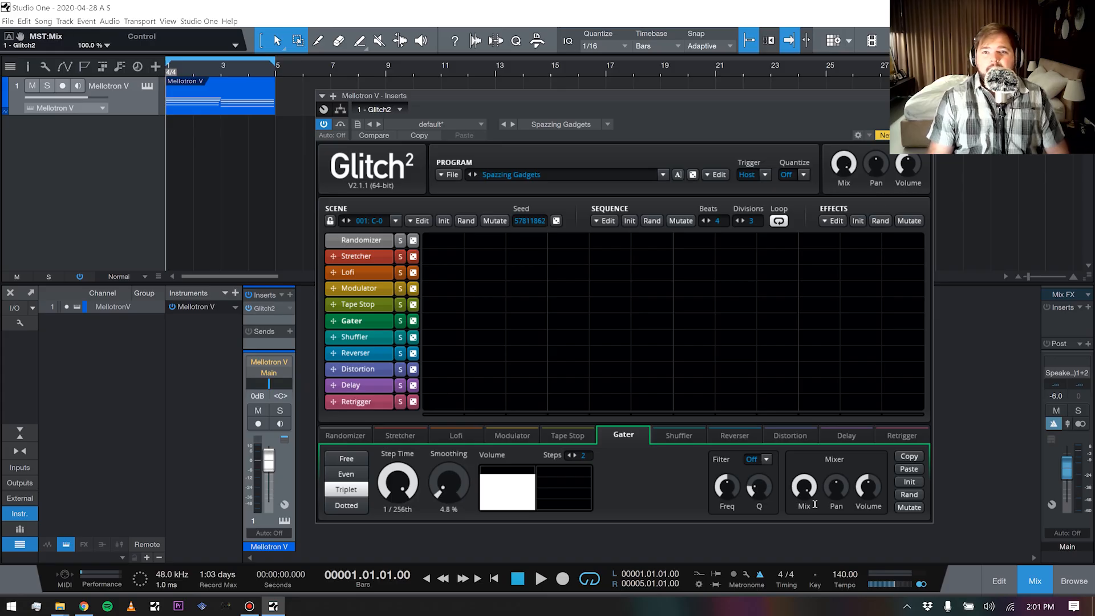